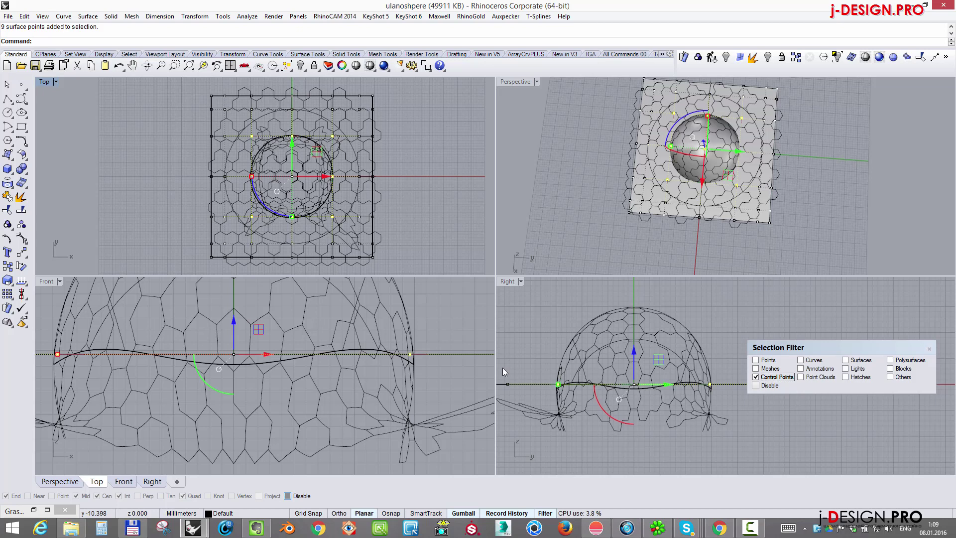
Try scaling the flat surface's nine selected inner control points inward in the Top view, and undo the change
{"action": "left_click_drag", "start_coordinate": [251, 176], "coordinate": [261, 176], "text": "shift"}
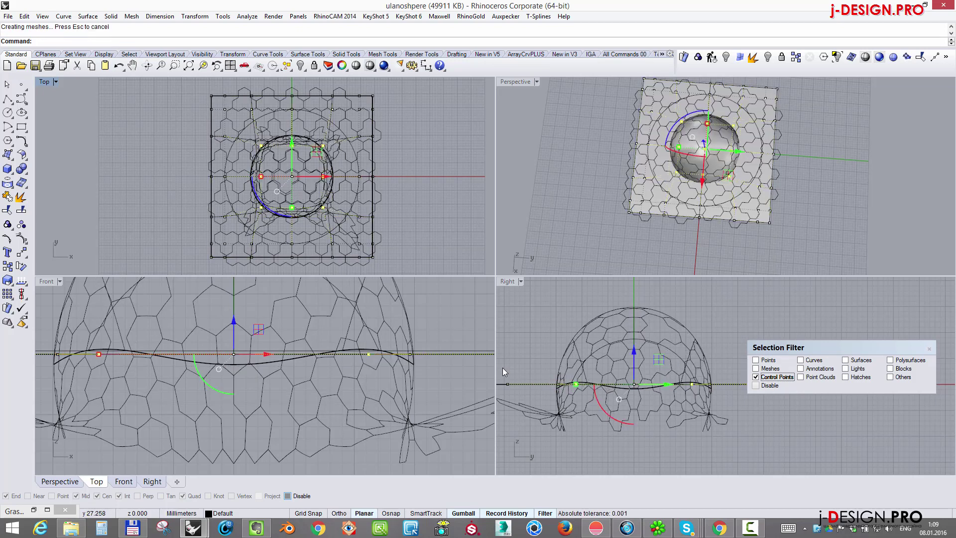
{"action": "scroll", "coordinate": [715, 142], "scroll_direction": "up", "scroll_amount": 6}
{"action": "mouse_move", "coordinate": [715, 142]}
{"action": "right_mouse_down"}
{"action": "mouse_move", "coordinate": [745, 143]}
{"action": "mouse_move", "coordinate": [670, 144]}
{"action": "mouse_move", "coordinate": [671, 134]}
{"action": "mouse_move", "coordinate": [684, 137]}
{"action": "right_mouse_up"}
{"action": "key", "text": "ctrl+z"}
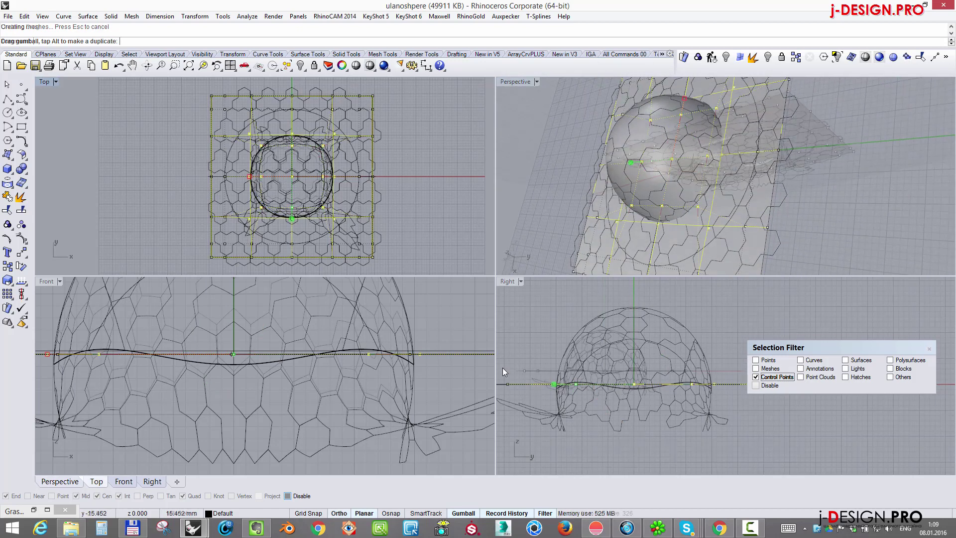
Draw a horizontal cutting line in the Right view just below the dome's base, extending past both sides of the dome
{"action": "right_click_drag", "start_coordinate": [685, 137], "coordinate": [772, 162]}
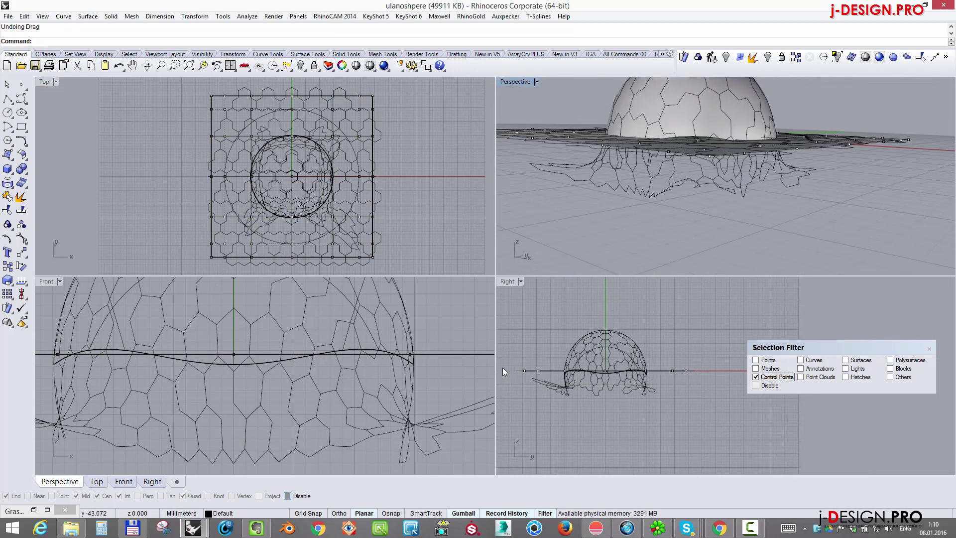
{"action": "scroll", "coordinate": [571, 382], "scroll_direction": "up", "scroll_amount": 4}
{"action": "mouse_move", "coordinate": [571, 383]}
{"action": "right_mouse_down"}
{"action": "mouse_move", "coordinate": [540, 366]}
{"action": "mouse_move", "coordinate": [561, 351]}
{"action": "right_mouse_up"}
{"action": "left_click", "coordinate": [8, 98]}
{"action": "left_click", "coordinate": [694, 349]}
{"action": "left_click", "coordinate": [540, 348], "text": "shift"}
{"action": "right_click", "coordinate": [541, 375]}
Close the selection filter and trim the dome's hexagon curves below the horizontal cutting line
{"action": "left_click", "coordinate": [929, 349]}
{"action": "left_click", "coordinate": [689, 348]}
{"action": "middle_click", "coordinate": [756, 355]}
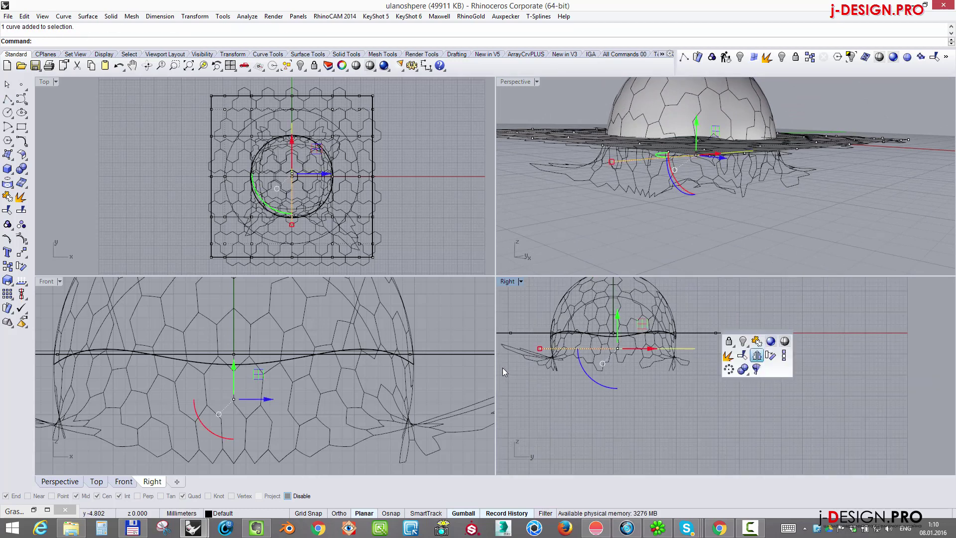
{"action": "left_click", "coordinate": [743, 356]}
{"action": "left_click", "coordinate": [675, 356]}
{"action": "left_click", "coordinate": [505, 372]}
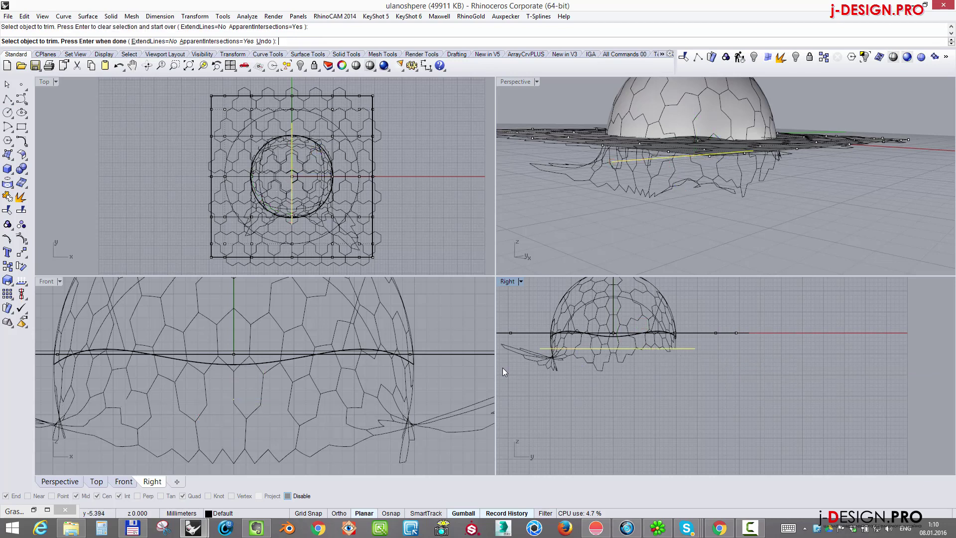
{"action": "left_click", "coordinate": [504, 372]}
{"action": "mouse_move", "coordinate": [581, 374]}
{"action": "left_mouse_down"}
{"action": "mouse_move", "coordinate": [527, 359]}
{"action": "mouse_move", "coordinate": [541, 349]}
{"action": "mouse_move", "coordinate": [518, 345]}
{"action": "left_mouse_up"}
{"action": "scroll", "coordinate": [551, 370], "scroll_direction": "up", "scroll_amount": 4}
{"action": "left_click", "coordinate": [543, 351]}
{"action": "key", "text": "Return"}
Delete the leftover curve pieces below the cutting line
{"action": "key", "text": "ctrl+a"}
{"action": "key", "text": "ctrl+shift+g"}
{"action": "key", "text": "Delete"}
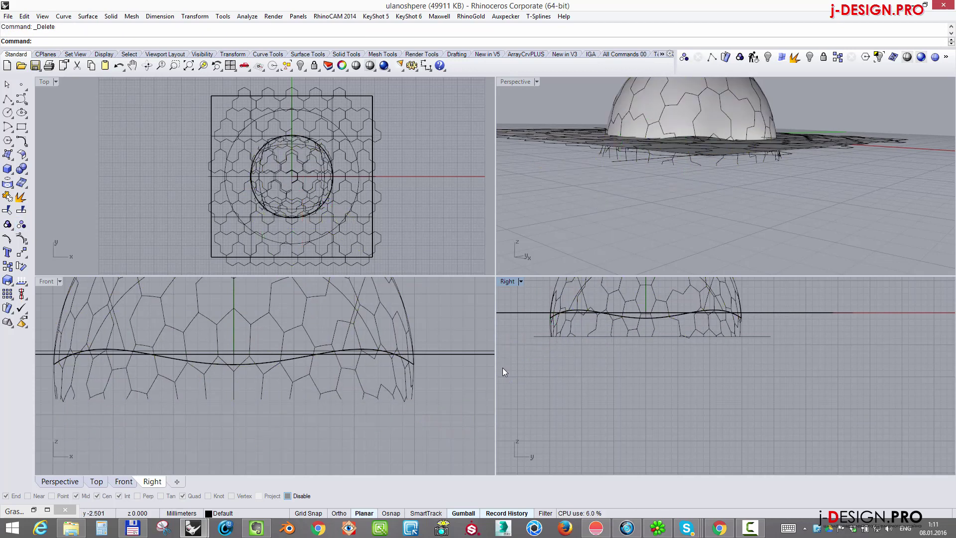
Hide the flat base surface with its pattern curves and the cutting line, and group the dome's hexagon curves
{"action": "right_click_drag", "start_coordinate": [747, 104], "coordinate": [755, 159]}
{"action": "left_click", "coordinate": [762, 155]}
{"action": "scroll", "coordinate": [636, 317], "scroll_direction": "down", "scroll_amount": 6}
{"action": "left_click_drag", "start_coordinate": [521, 308], "coordinate": [772, 322]}
{"action": "key", "text": "ctrl+a"}
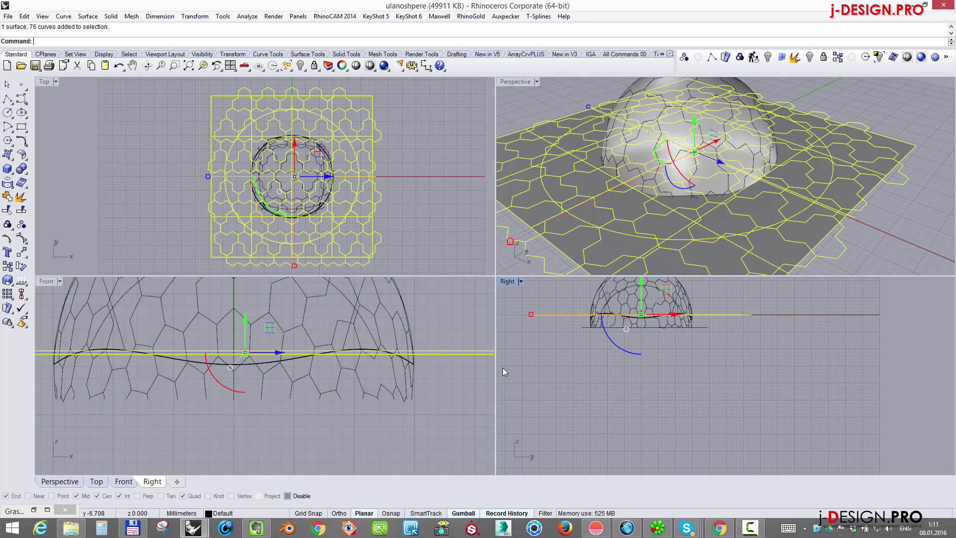
{"action": "middle_click", "coordinate": [795, 315]}
{"action": "left_click", "coordinate": [783, 305]}
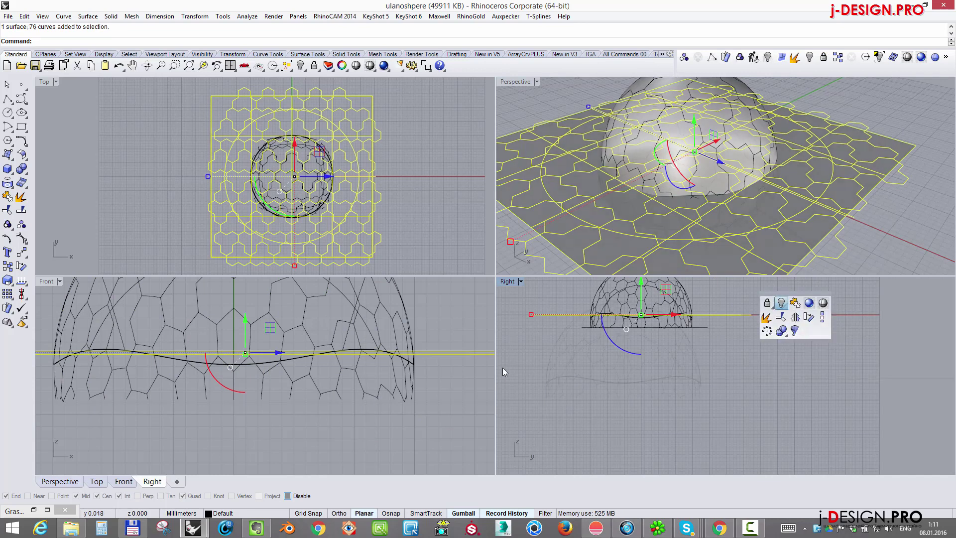
{"action": "right_click_drag", "start_coordinate": [502, 372], "coordinate": [503, 372]}
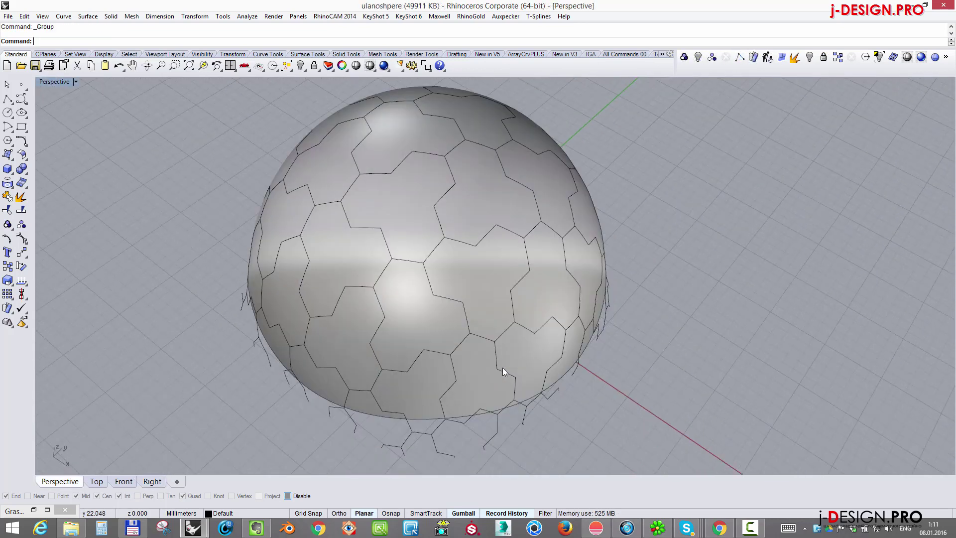
Hide the dome surface so that only its hexagon curves stay displayed
{"action": "key", "text": "ctrl+F5"}
{"action": "scroll", "coordinate": [302, 414], "scroll_direction": "down", "scroll_amount": 8}
{"action": "scroll", "coordinate": [220, 383], "scroll_direction": "up", "scroll_amount": 6}
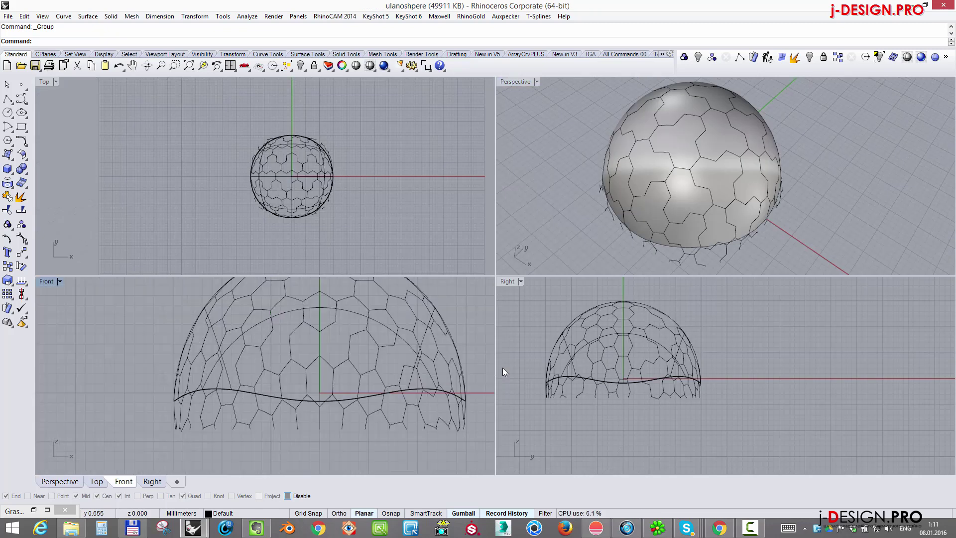
{"action": "left_click", "coordinate": [219, 388]}
{"action": "middle_click", "coordinate": [108, 336]}
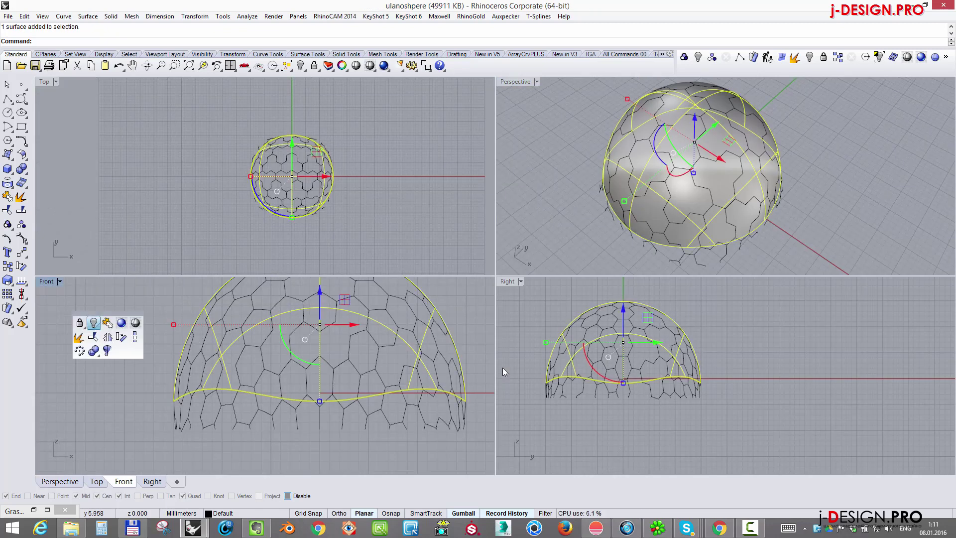
{"action": "key", "text": "ctrl+h"}
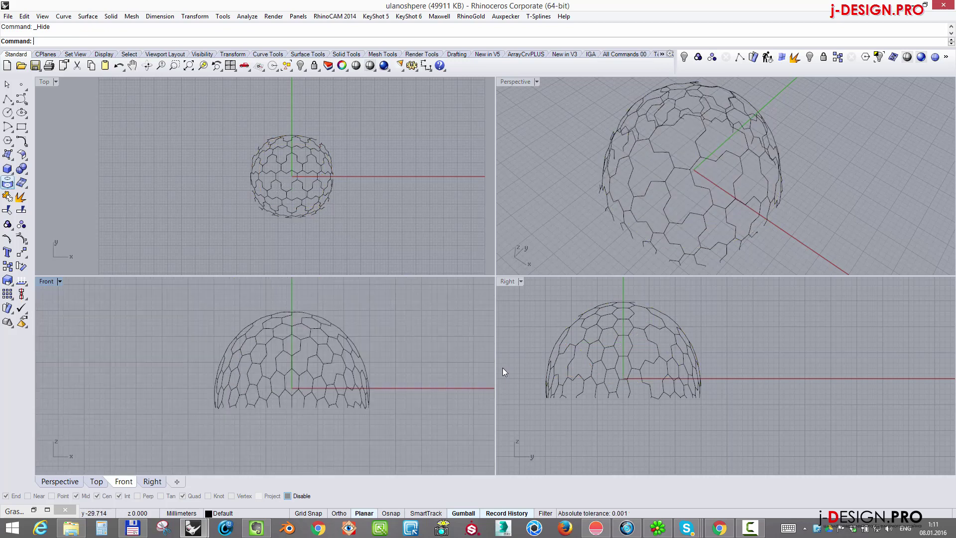
Create a sphere centred at the origin (0), about 30 mm in diameter, matching the outline of the dome's hexagon curves
{"action": "left_click", "coordinate": [9, 170]}
{"action": "type", "text": "0"}
{"action": "key", "text": "Return"}
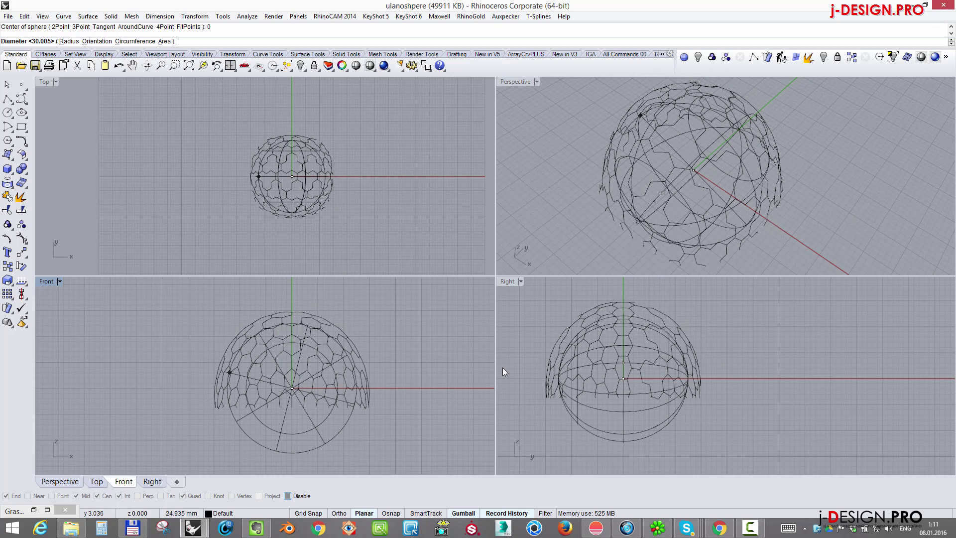
{"action": "key", "text": "shift"}
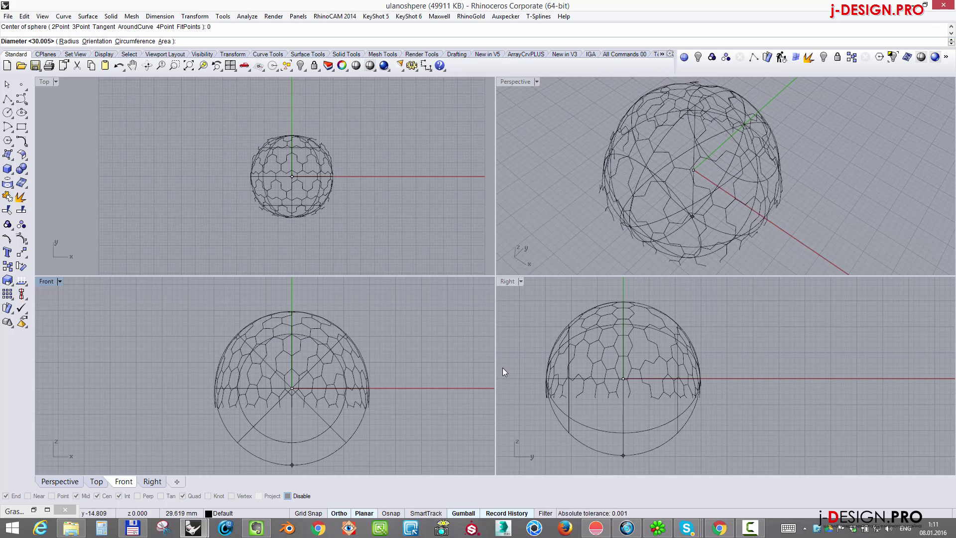
{"action": "left_click", "coordinate": [502, 371]}
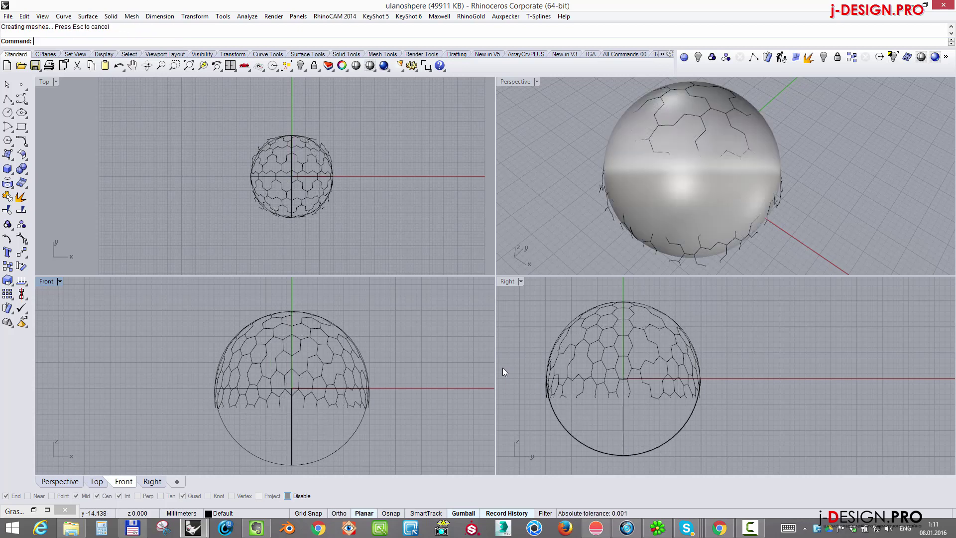
Pull the grouped hexagon curves onto the sphere with Loose=No and DeleteInput=Yes
{"action": "right_click_drag", "start_coordinate": [697, 219], "coordinate": [714, 179]}
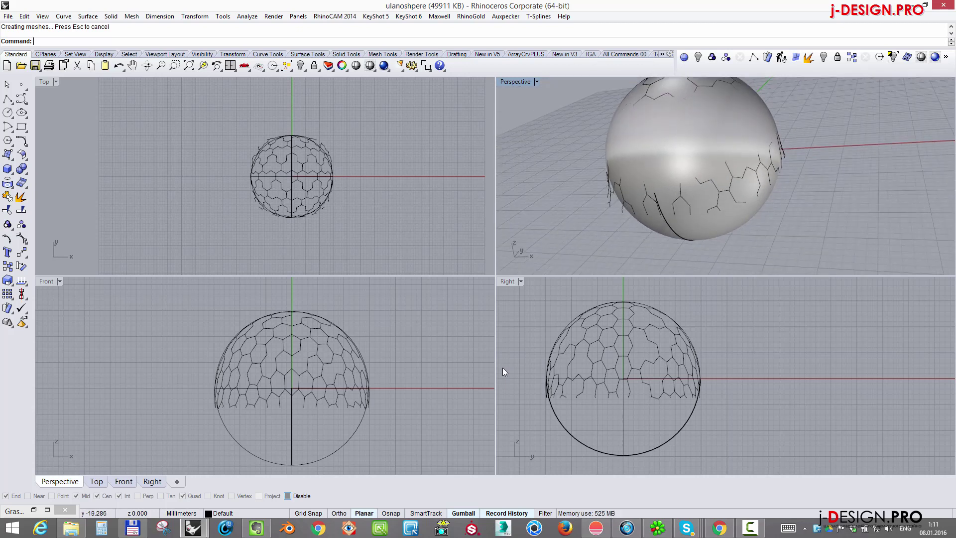
{"action": "left_click", "coordinate": [719, 193]}
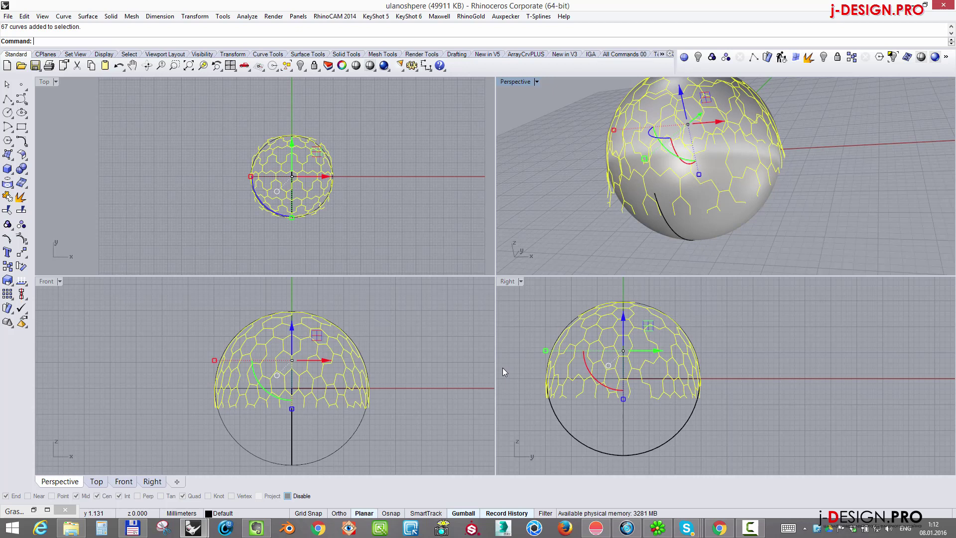
{"action": "left_click", "coordinate": [8, 182]}
{"action": "left_click", "coordinate": [36, 187]}
{"action": "left_click", "coordinate": [703, 214]}
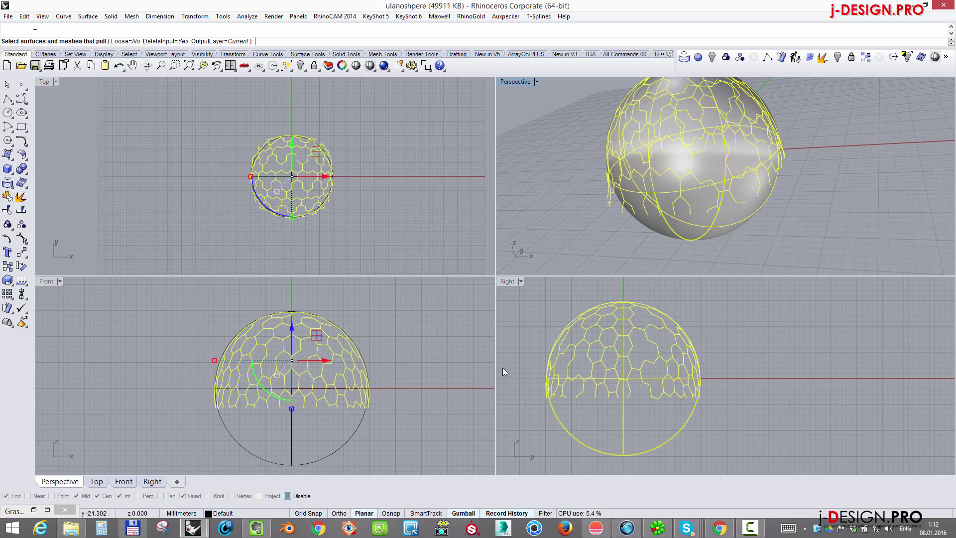
{"action": "key", "text": "Return"}
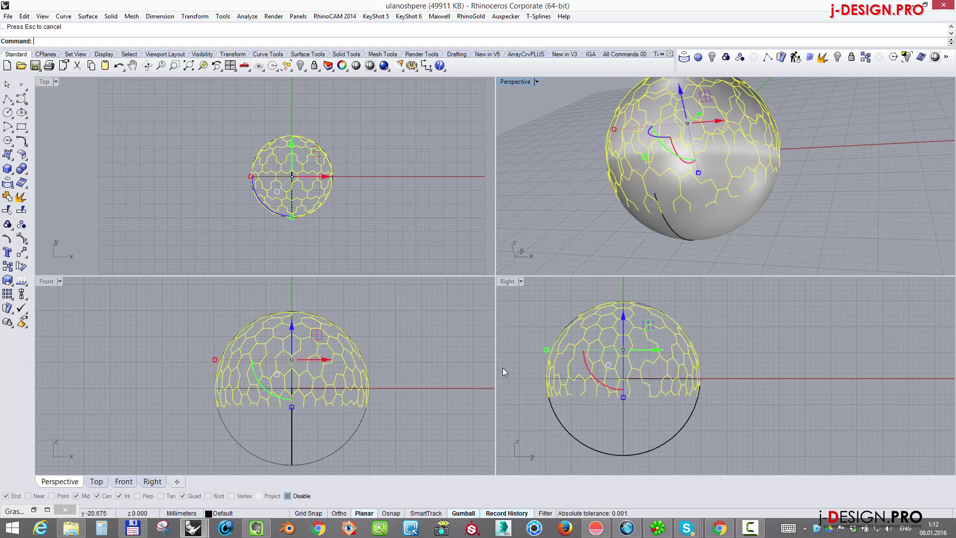
Maximize the Perspective view and offset one closed cell curve inward on the sphere's surface by 0.3 mm
{"action": "key", "text": "Left"}
{"action": "key", "text": "Left"}
{"action": "key", "text": "Left"}
{"action": "key", "text": "Left"}
{"action": "key", "text": "Left"}
{"action": "key", "text": "Left"}
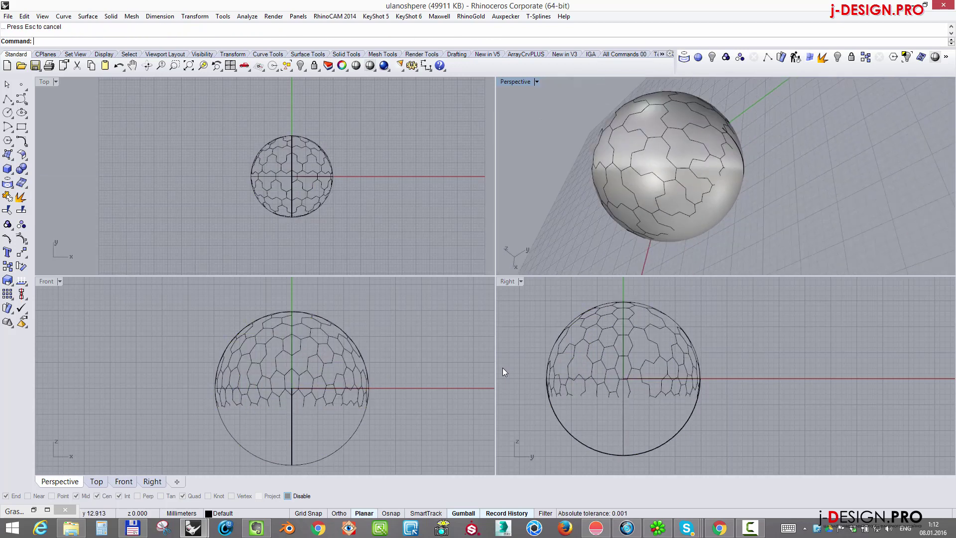
{"action": "key", "text": "ctrl+m"}
{"action": "key", "text": "Left"}
{"action": "key", "text": "Left"}
{"action": "key", "text": "Left"}
{"action": "key", "text": "Left"}
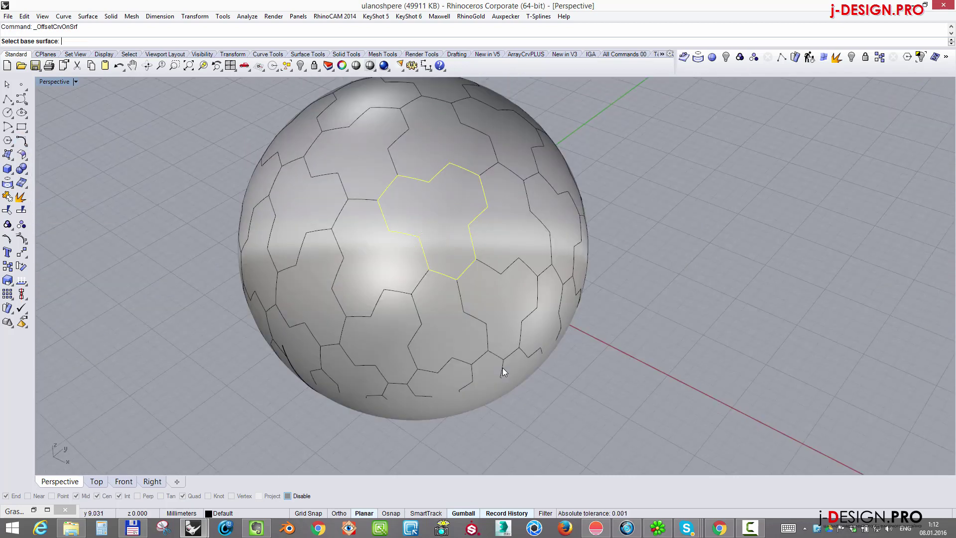
{"action": "left_click", "coordinate": [504, 371]}
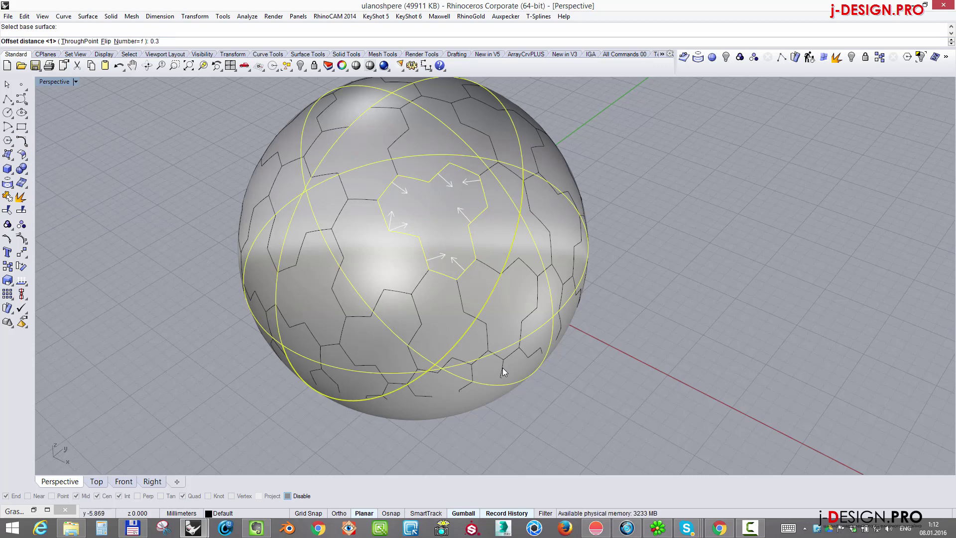
{"action": "key", "text": "Return"}
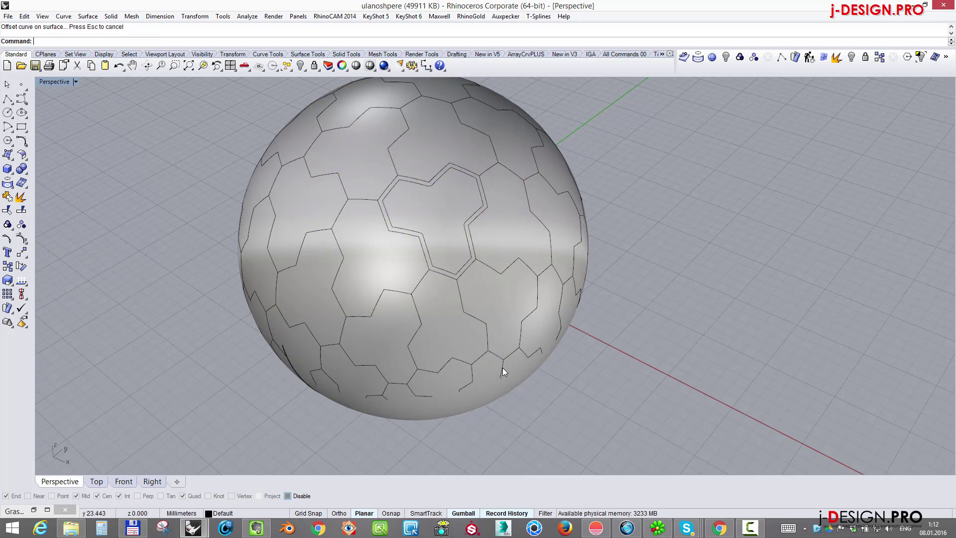
Offset the neighbouring cell curve inward on the sphere's surface with the same 0.3 mm distance
{"action": "left_click", "coordinate": [503, 367]}
{"action": "right_click", "coordinate": [502, 368]}
{"action": "right_click_drag", "start_coordinate": [503, 367], "coordinate": [506, 366]}
{"action": "right_click", "coordinate": [502, 367]}
{"action": "left_click", "coordinate": [515, 267]}
{"action": "left_click", "coordinate": [516, 267]}
{"action": "left_click", "coordinate": [516, 267]}
{"action": "right_click", "coordinate": [515, 267]}
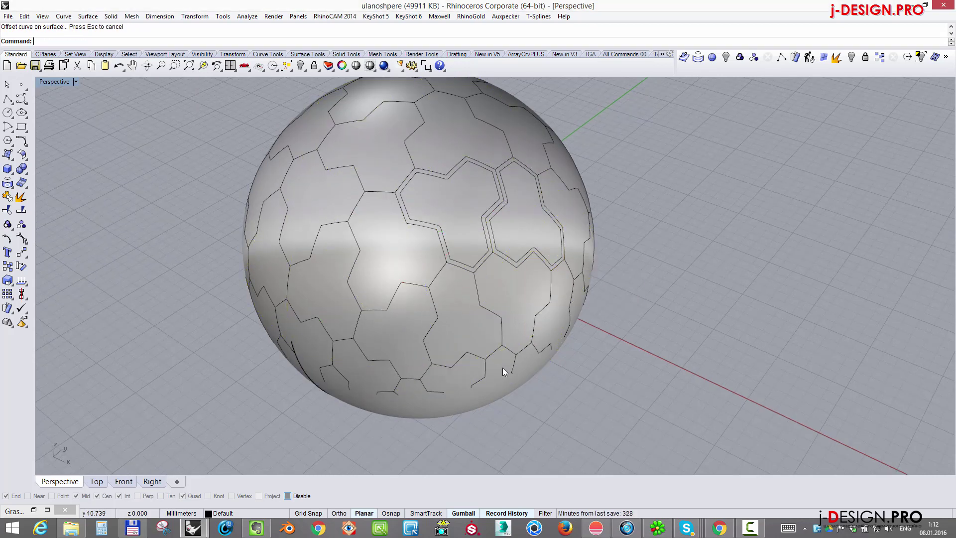
Inspect the two offset cells up close and undo both curve offsets
{"action": "right_click_drag", "start_coordinate": [503, 368], "coordinate": [481, 411]}
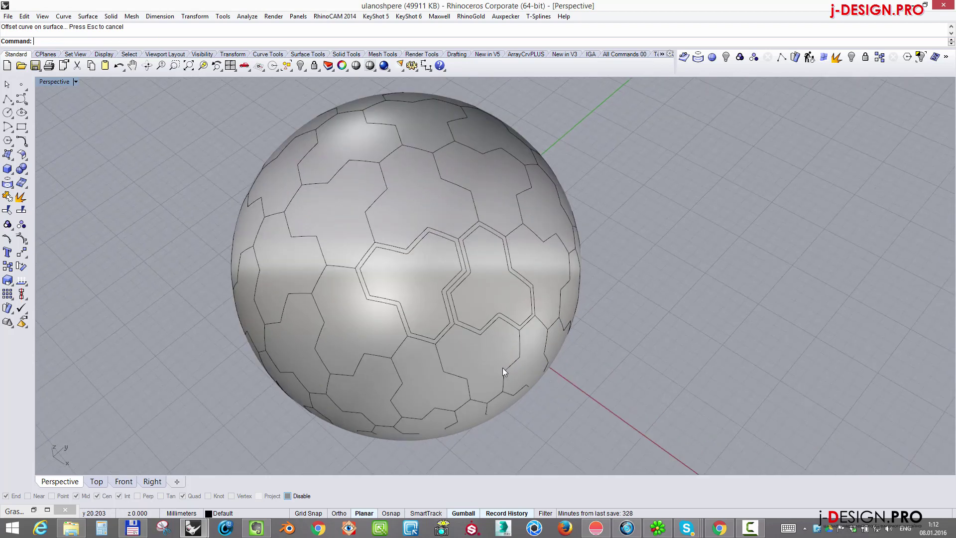
{"action": "scroll", "coordinate": [504, 371], "scroll_direction": "up", "scroll_amount": 3}
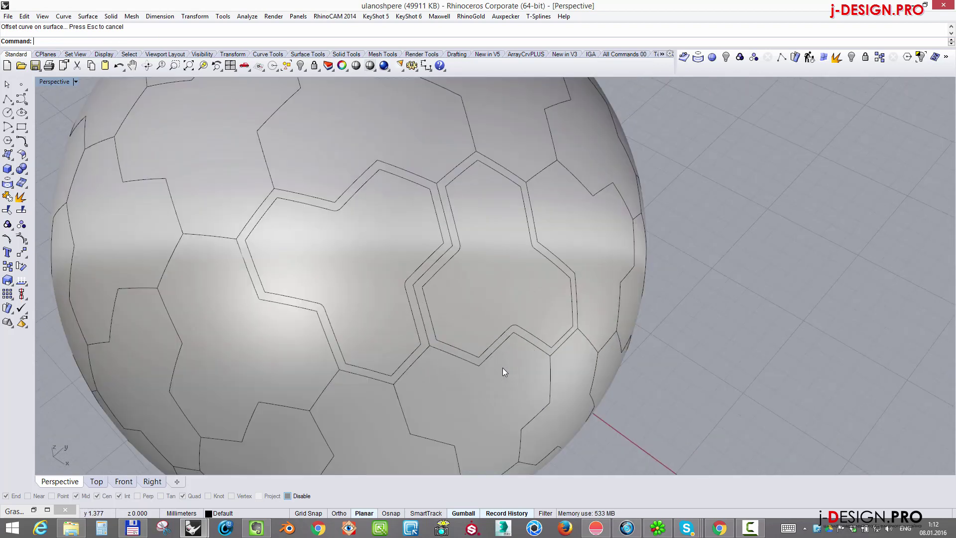
{"action": "key", "text": "ctrl+z"}
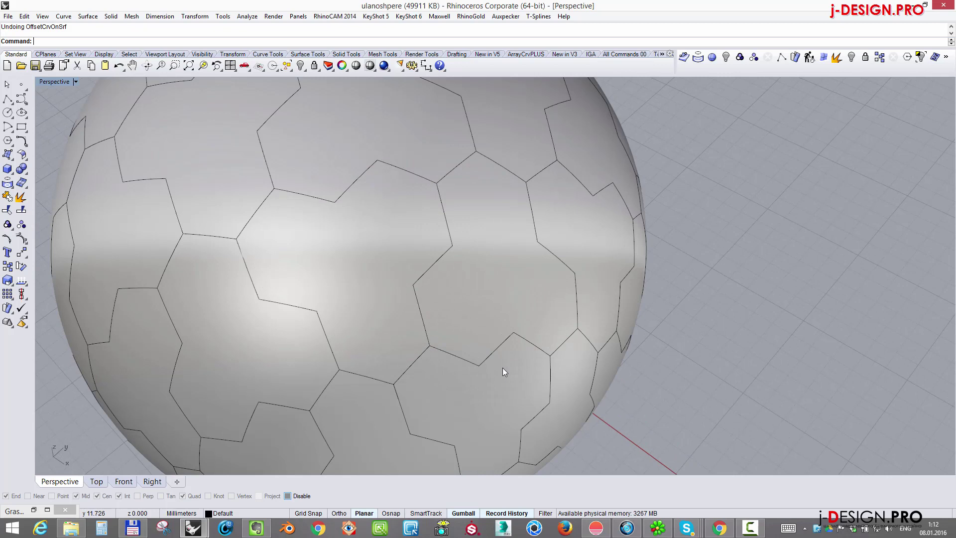
Restore the earlier view of the whole sphere, switch to Grasshopper and narrow its window beside the model
{"action": "key", "text": "Home"}
{"action": "key", "text": "Home"}
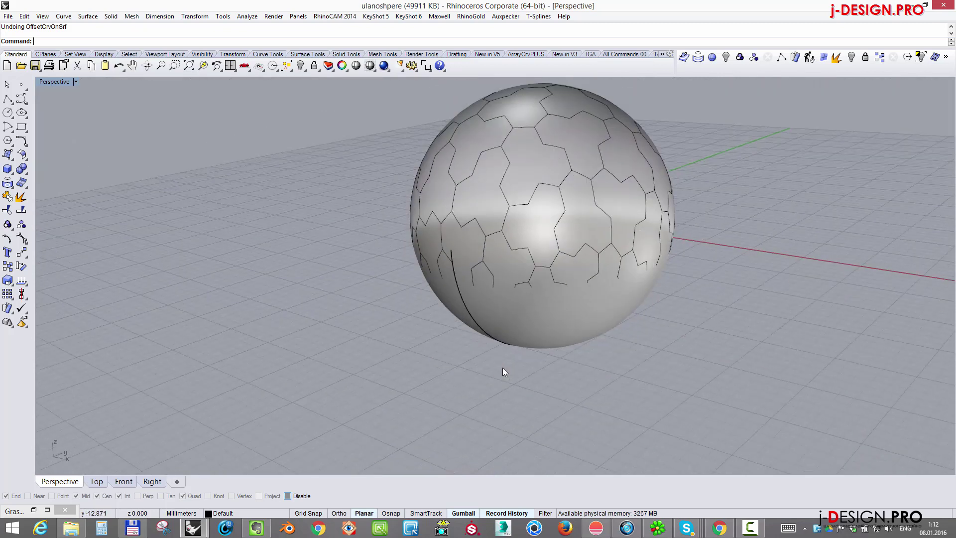
{"action": "key", "text": "Home"}
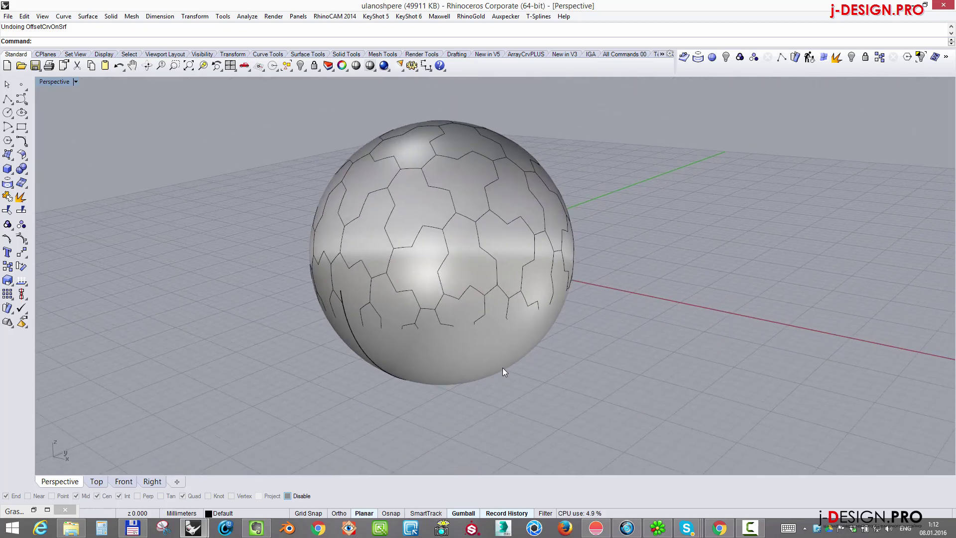
{"action": "key", "text": "Home"}
{"action": "key", "text": "Home"}
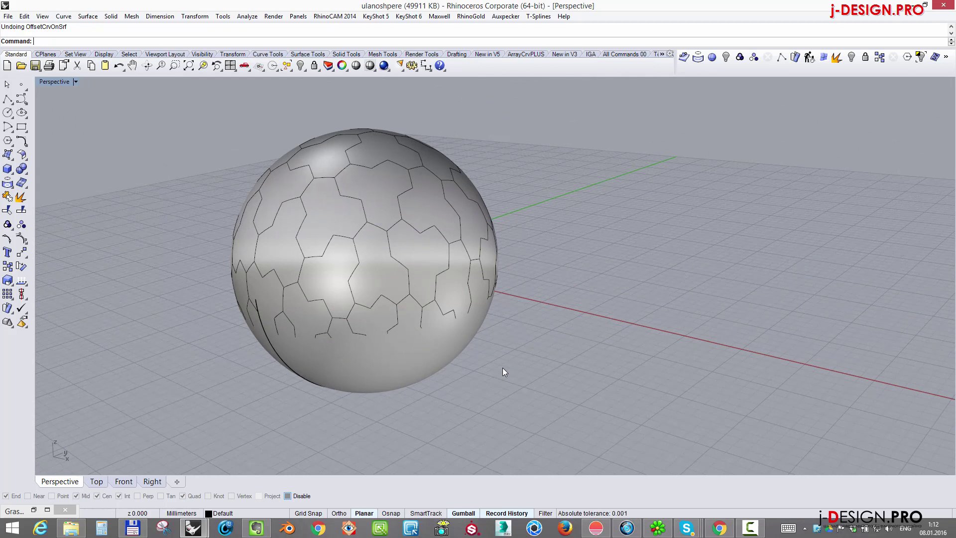
{"action": "key", "text": "alt+Tab"}
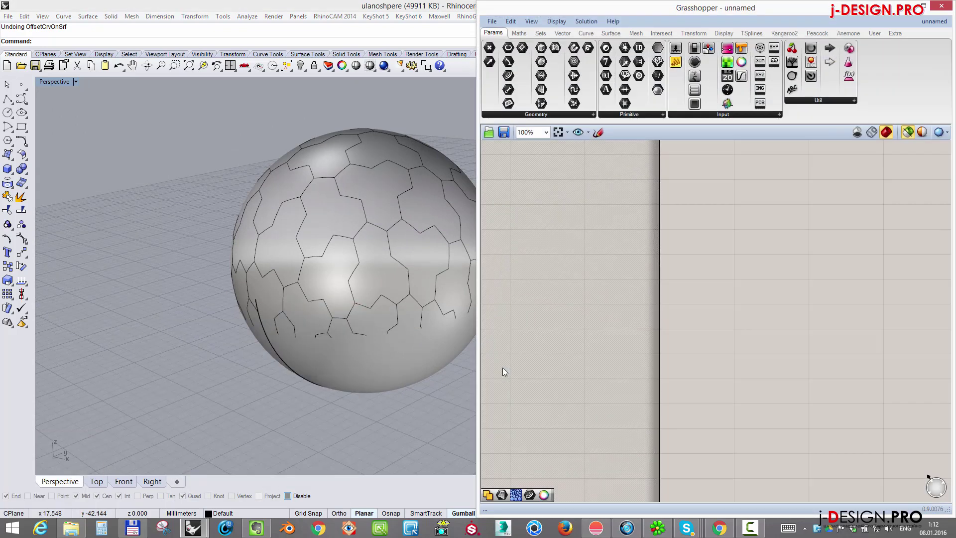
{"action": "mouse_move", "coordinate": [477, 371]}
{"action": "left_mouse_down"}
{"action": "mouse_move", "coordinate": [553, 372]}
{"action": "mouse_move", "coordinate": [530, 372]}
{"action": "left_mouse_up"}
{"action": "scroll", "coordinate": [548, 279], "scroll_direction": "down", "scroll_amount": 4}
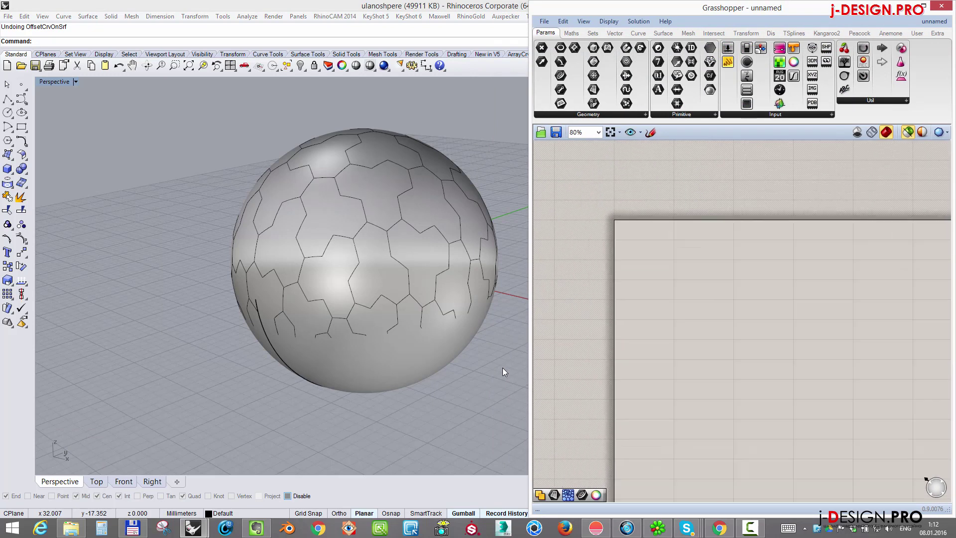
{"action": "scroll", "coordinate": [664, 275], "scroll_direction": "up", "scroll_amount": 2}
{"action": "scroll", "coordinate": [650, 234], "scroll_direction": "up", "scroll_amount": 1}
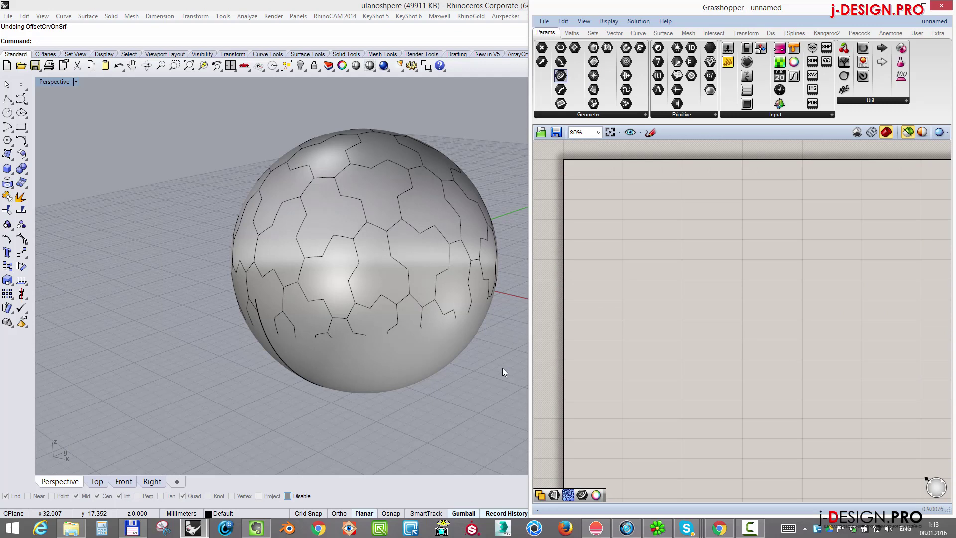
Add a Curve and a Surface parameter to the Grasshopper canvas and assign the sphere to the Surface parameter
{"action": "left_click", "coordinate": [624, 230]}
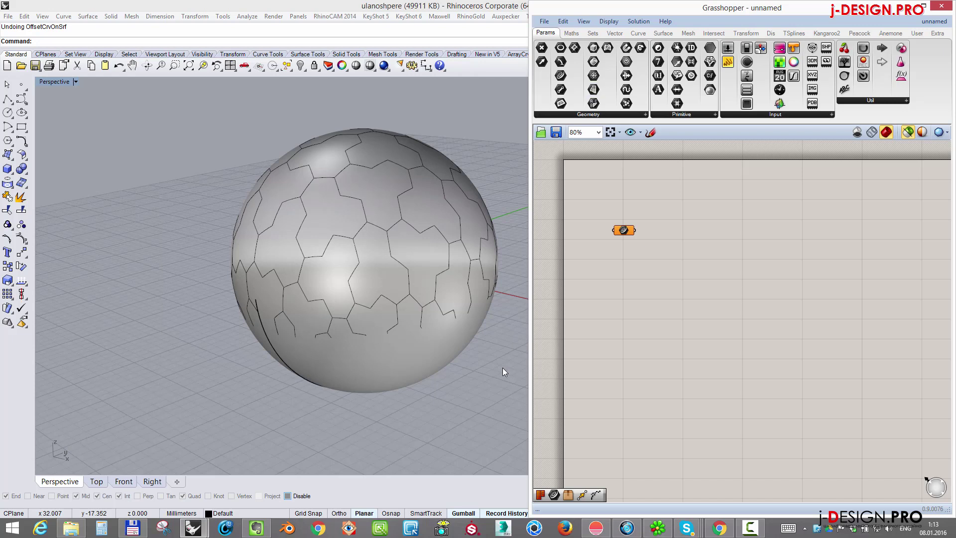
{"action": "left_click", "coordinate": [625, 262]}
{"action": "left_click", "coordinate": [394, 348]}
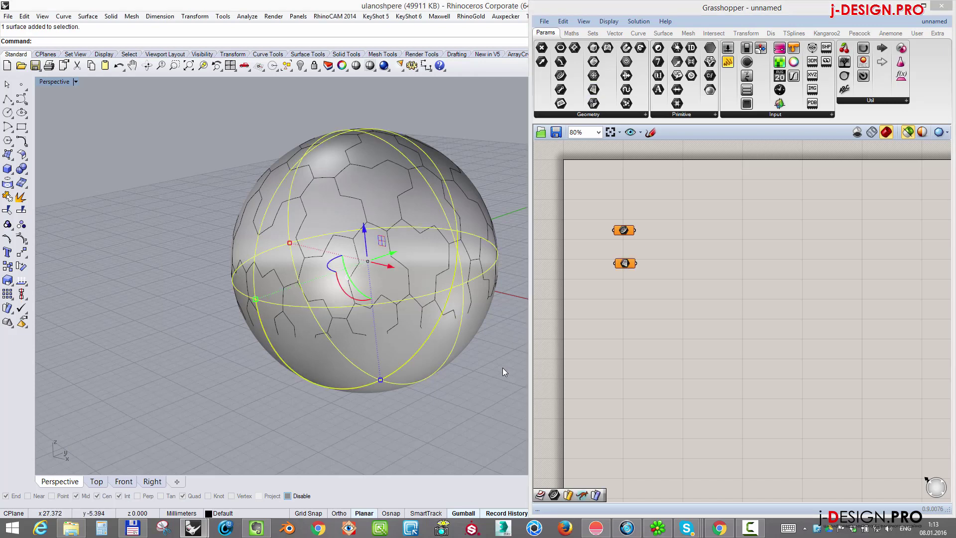
{"action": "right_click", "coordinate": [625, 263]}
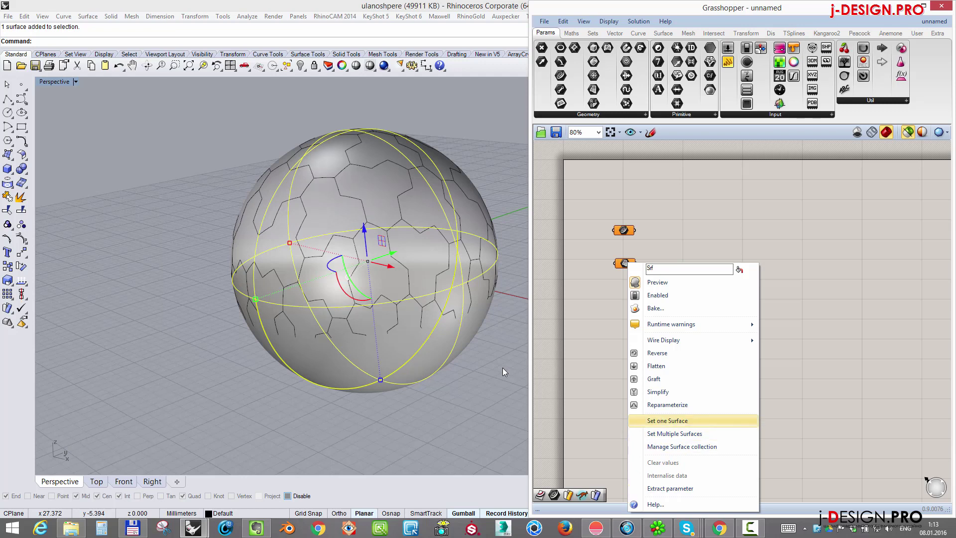
{"action": "left_click", "coordinate": [667, 421]}
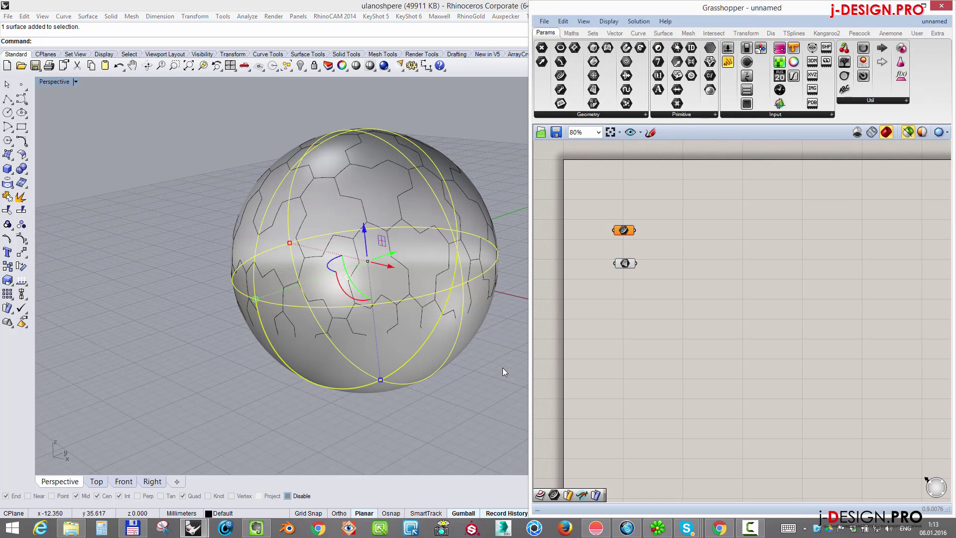
Assign all the cell curves on the sphere to the Curve parameter as multiple curves and place the Surface parameter closer beneath it
{"action": "left_click", "coordinate": [505, 372]}
{"action": "left_click", "coordinate": [469, 199]}
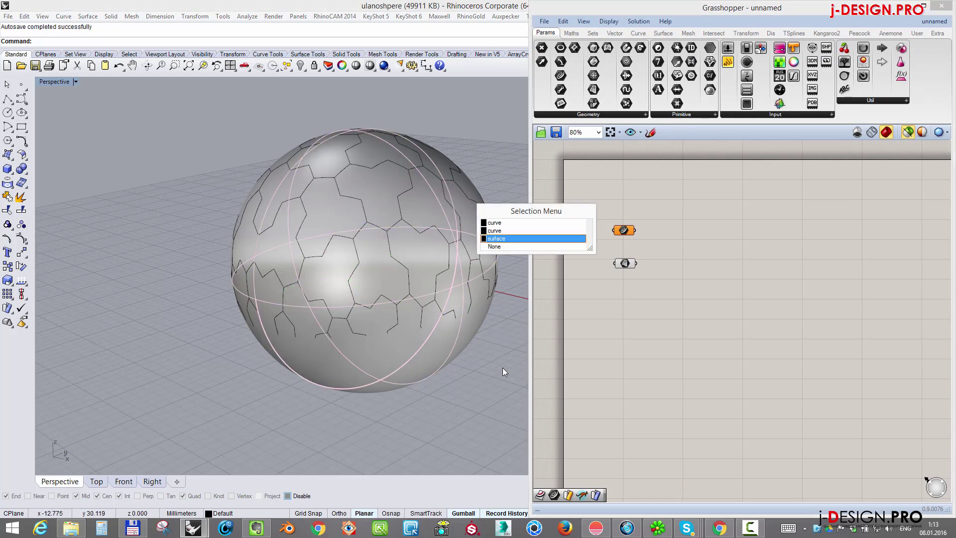
{"action": "key", "text": "Escape"}
{"action": "mouse_move", "coordinate": [189, 112]}
{"action": "left_mouse_down"}
{"action": "mouse_move", "coordinate": [349, 223]}
{"action": "mouse_move", "coordinate": [509, 358]}
{"action": "left_mouse_up"}
{"action": "right_click", "coordinate": [624, 228]}
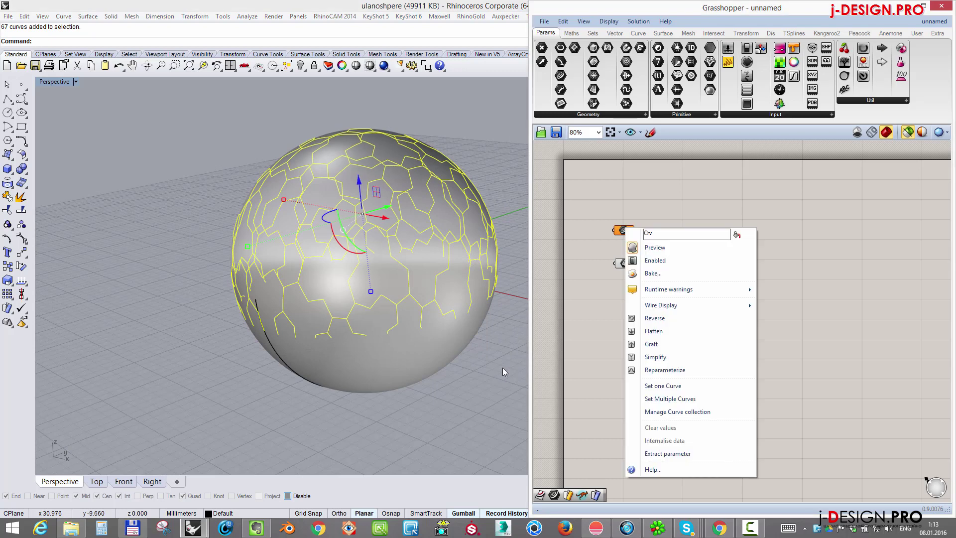
{"action": "left_click", "coordinate": [670, 399]}
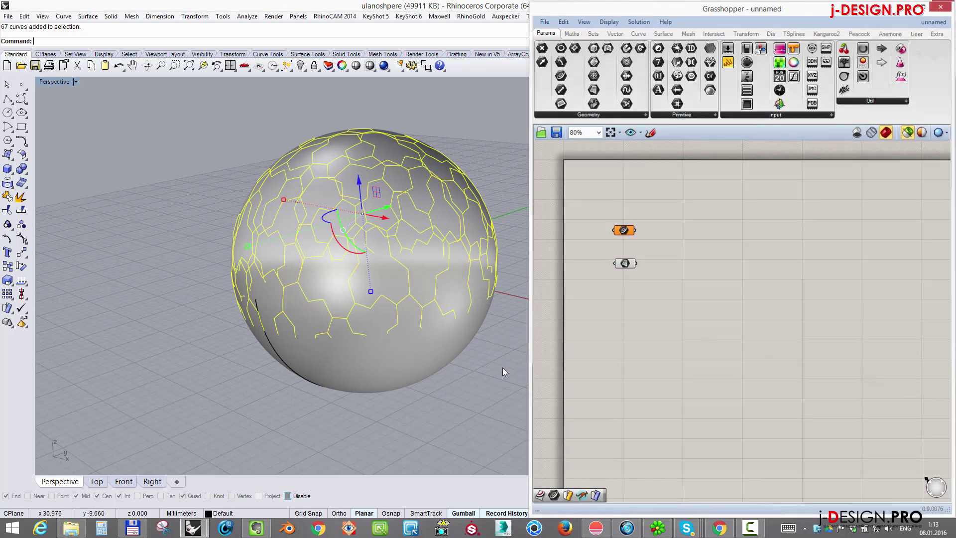
{"action": "left_click_drag", "start_coordinate": [624, 264], "coordinate": [624, 254]}
{"action": "left_click", "coordinate": [662, 279]}
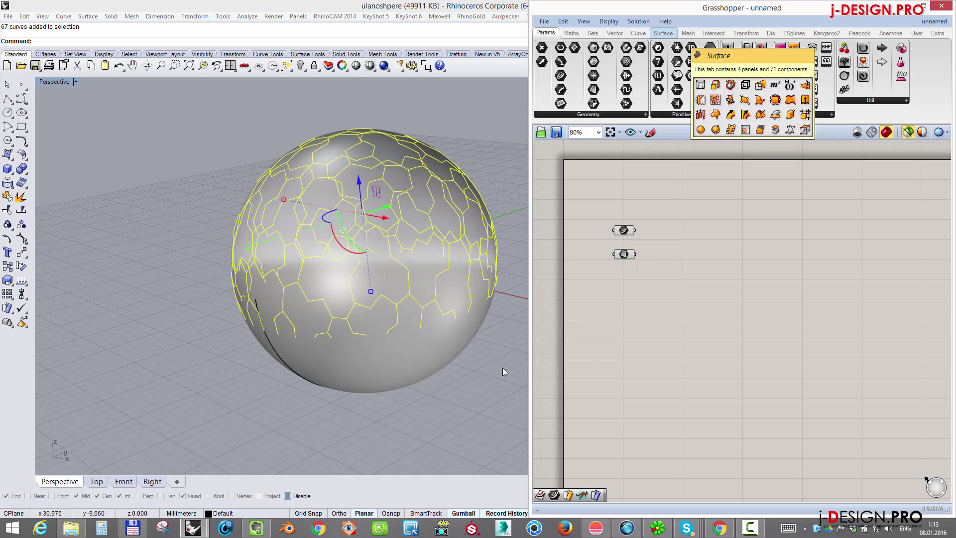
Add an Offset on Surface component to the canvas and create a number slider set to 0.3
{"action": "left_click", "coordinate": [638, 33]}
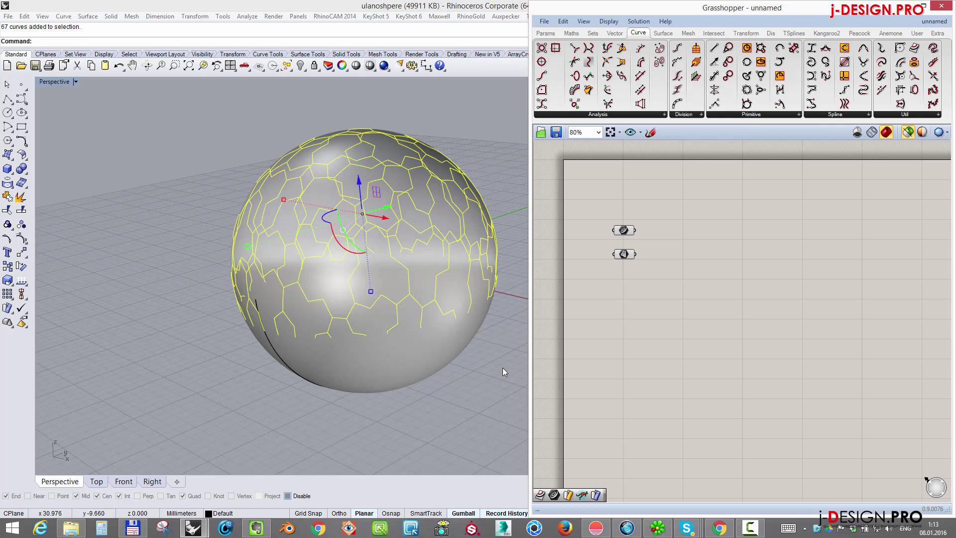
{"action": "left_click", "coordinate": [715, 240]}
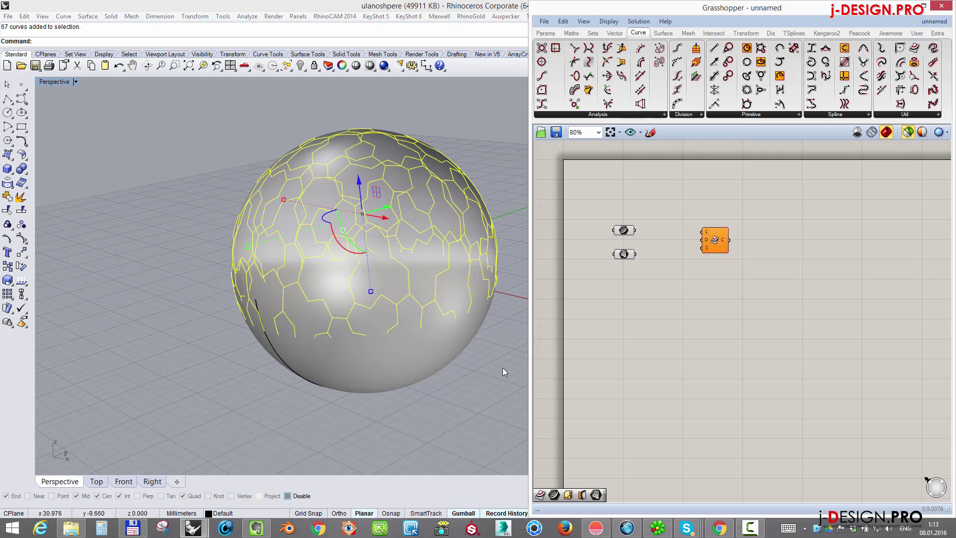
{"action": "double_click", "coordinate": [659, 283]}
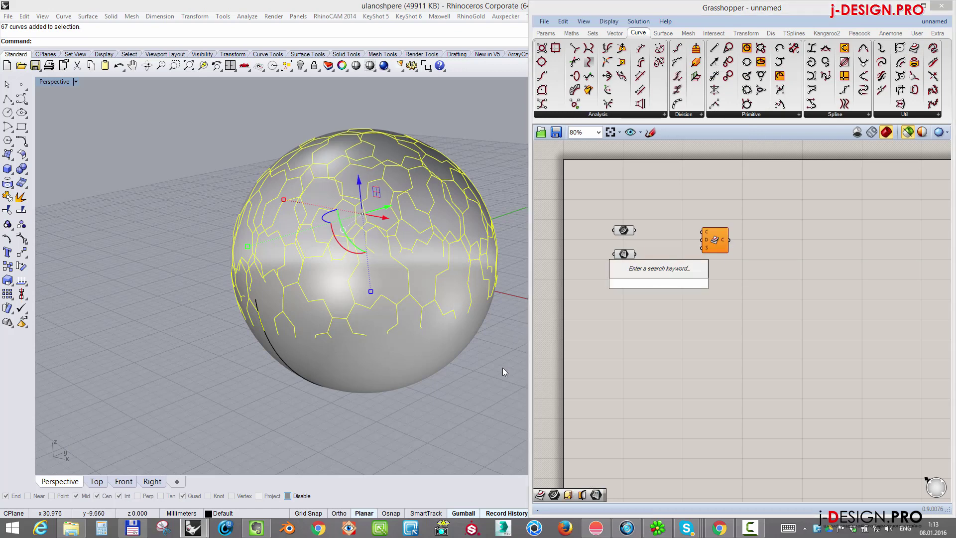
{"action": "type", "text": "0"}
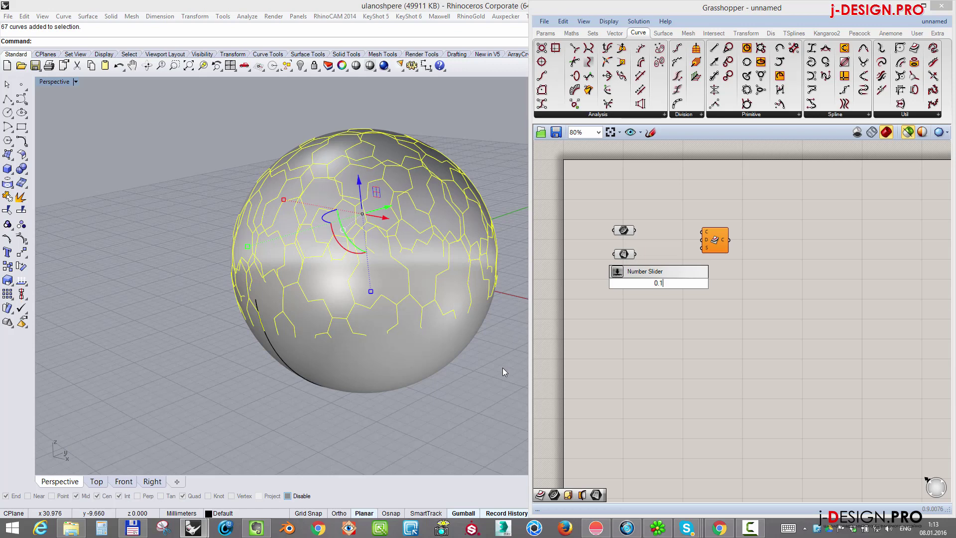
{"action": "type", "text": ".3"}
{"action": "key", "text": "Return"}
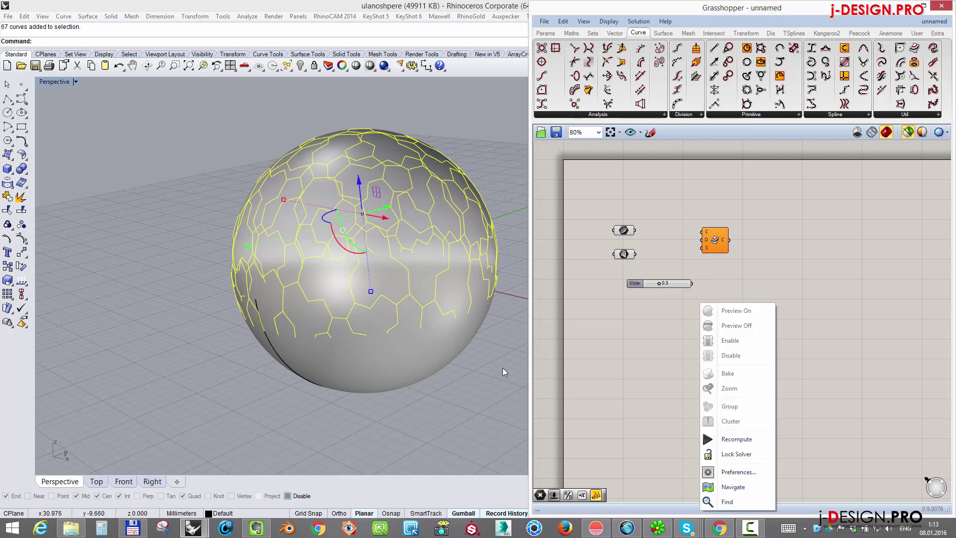
Connect the Curve parameter, the 0.3 slider and the Surface parameter to the offset component's curve, distance and surface inputs
{"action": "left_click_drag", "start_coordinate": [688, 269], "coordinate": [703, 239]}
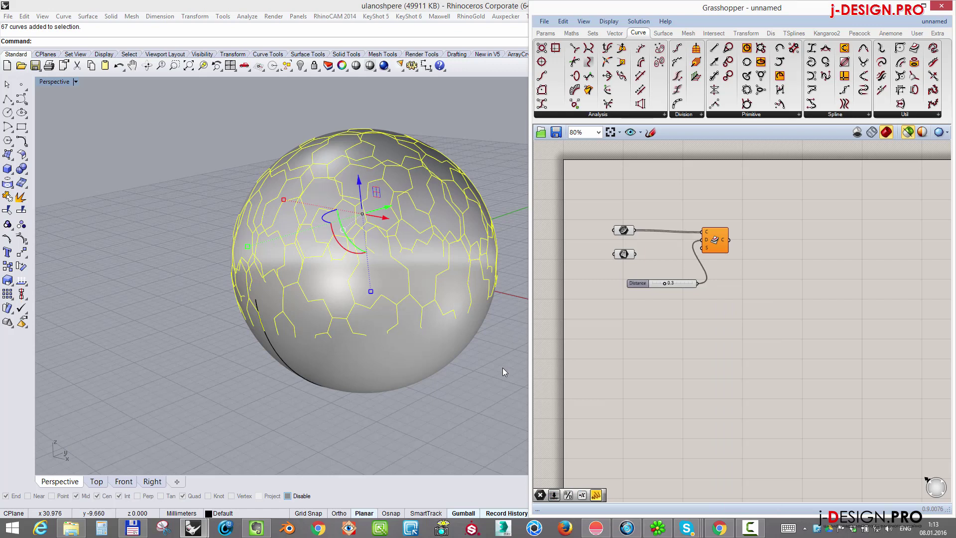
{"action": "left_click_drag", "start_coordinate": [636, 254], "coordinate": [702, 248]}
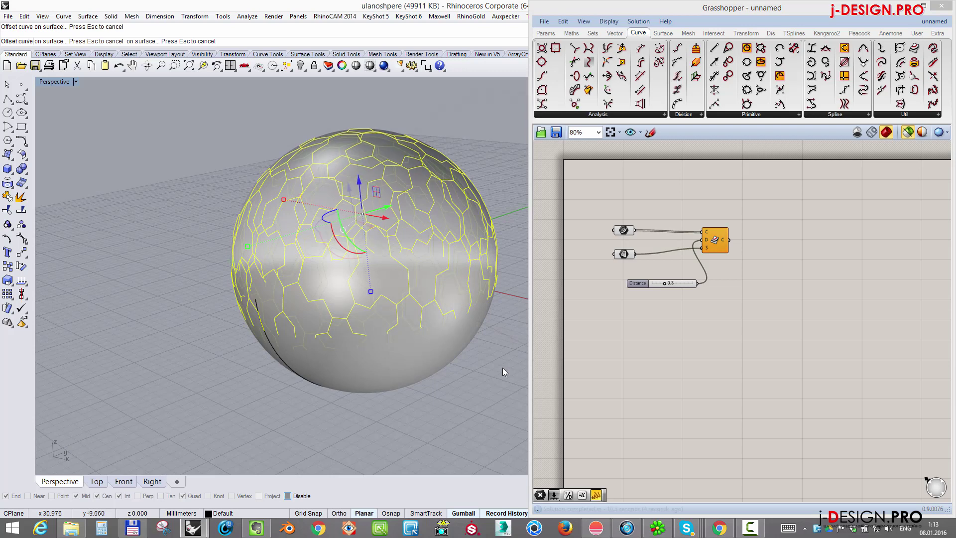
{"action": "scroll", "coordinate": [503, 372], "scroll_direction": "up", "scroll_amount": 5}
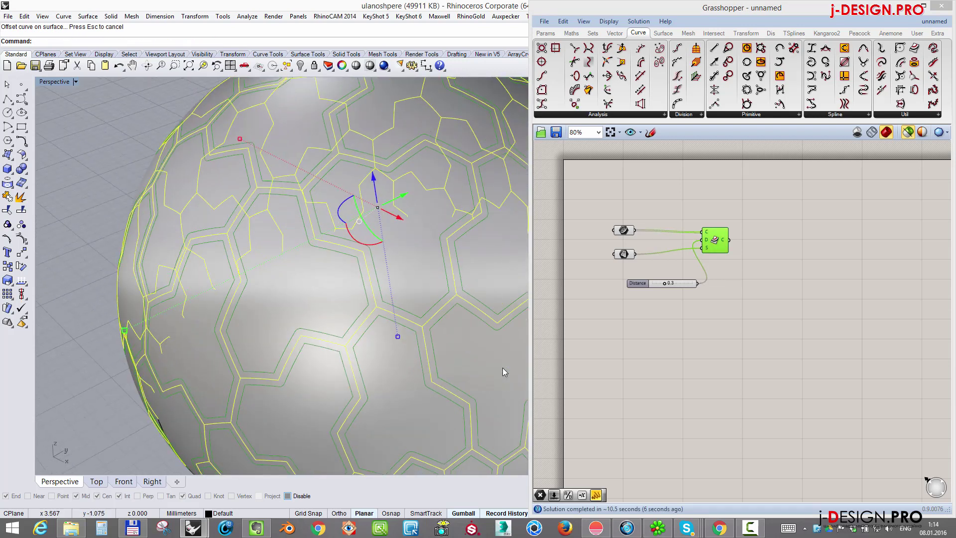
{"action": "scroll", "coordinate": [503, 372], "scroll_direction": "down", "scroll_amount": 5}
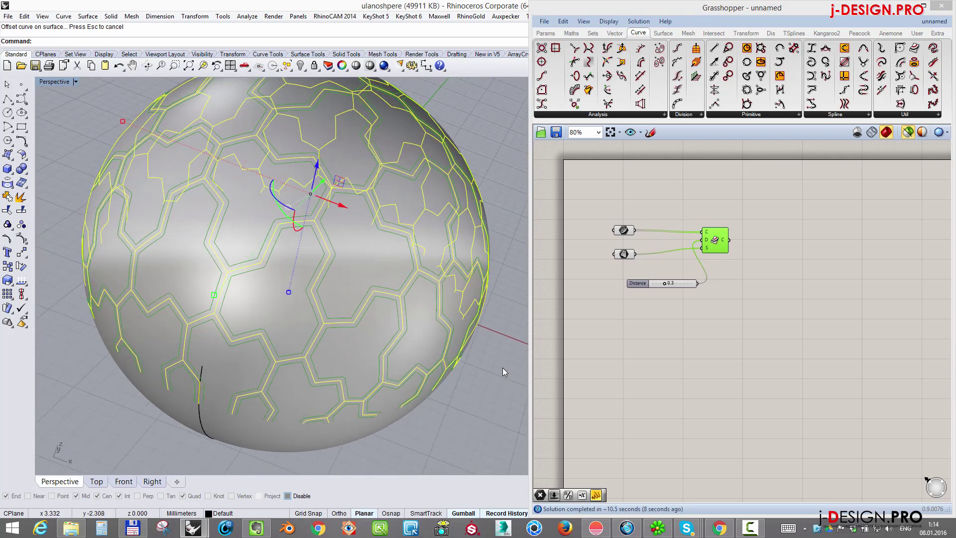
{"action": "right_click_drag", "start_coordinate": [502, 372], "coordinate": [503, 372]}
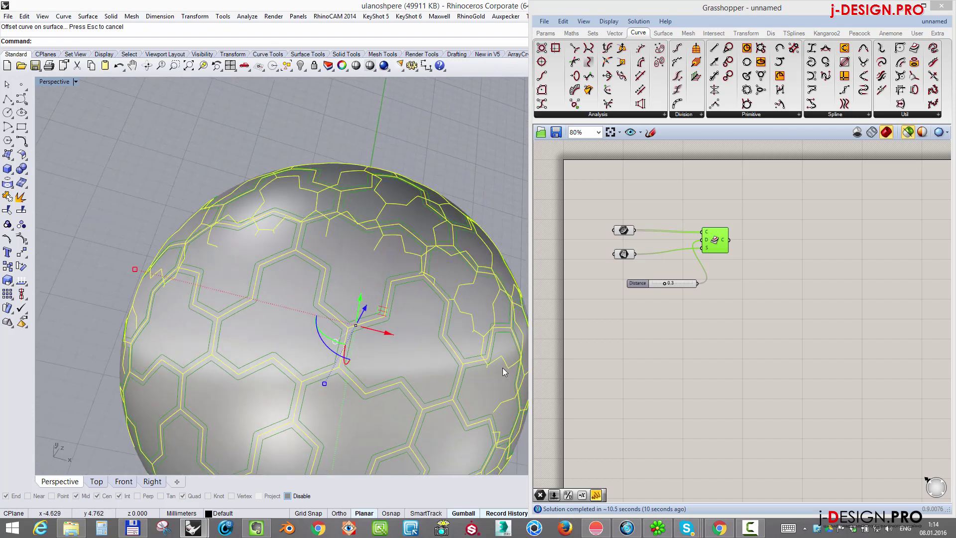
{"action": "key", "text": "Down"}
{"action": "key", "text": "Down"}
{"action": "key", "text": "Down"}
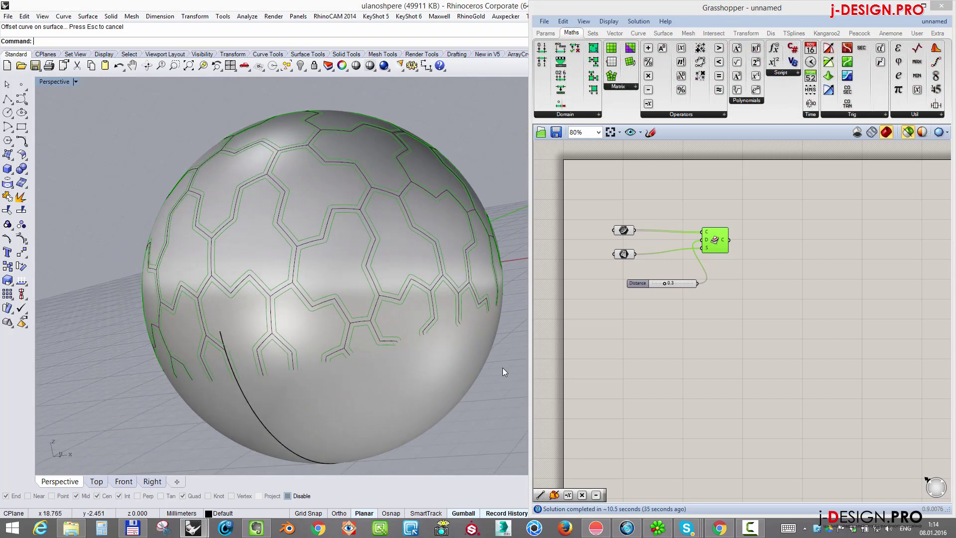
Bake the offset curves into Rhino as a group on the Gems layer
{"action": "right_click", "coordinate": [717, 239]}
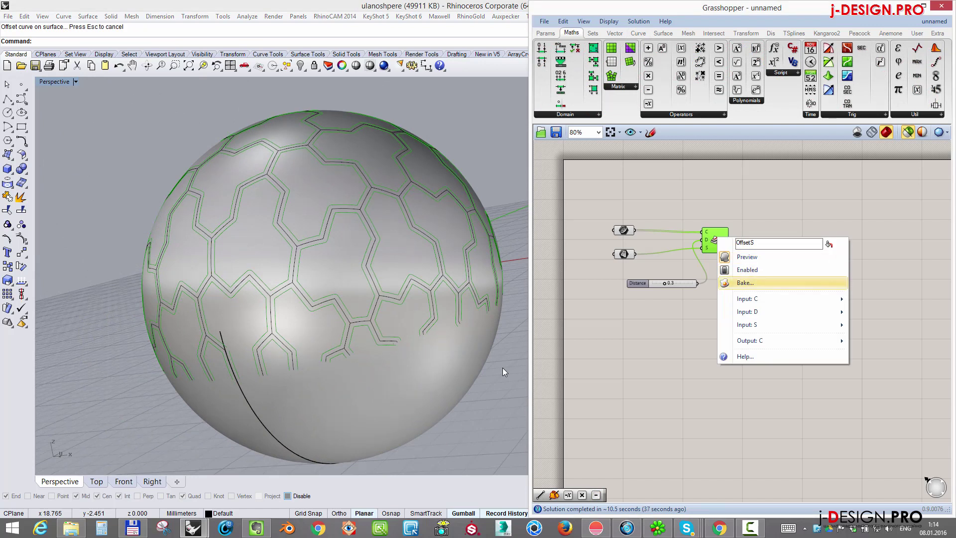
{"action": "key", "text": "Return"}
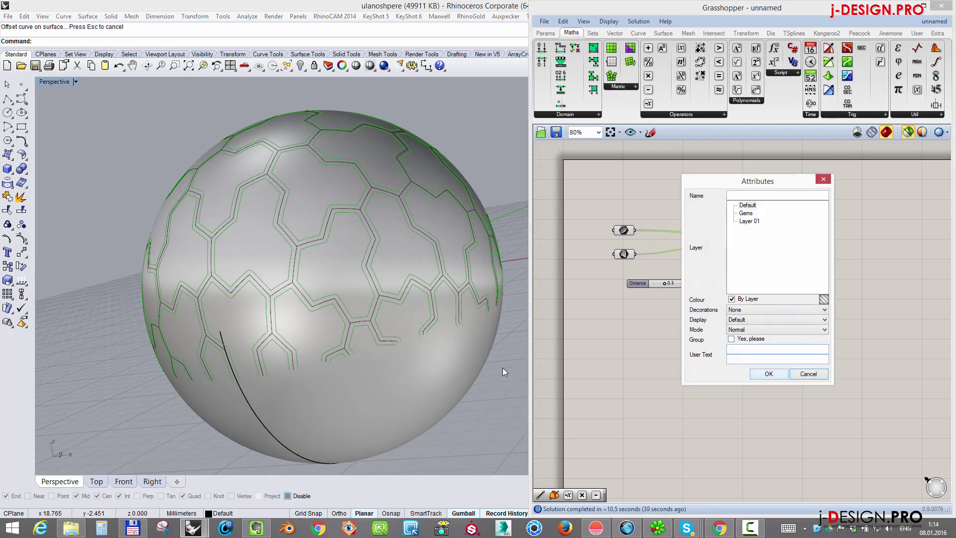
{"action": "left_click", "coordinate": [749, 221]}
{"action": "key", "text": "Up"}
{"action": "key", "text": "Tab"}
{"action": "key", "text": "Return"}
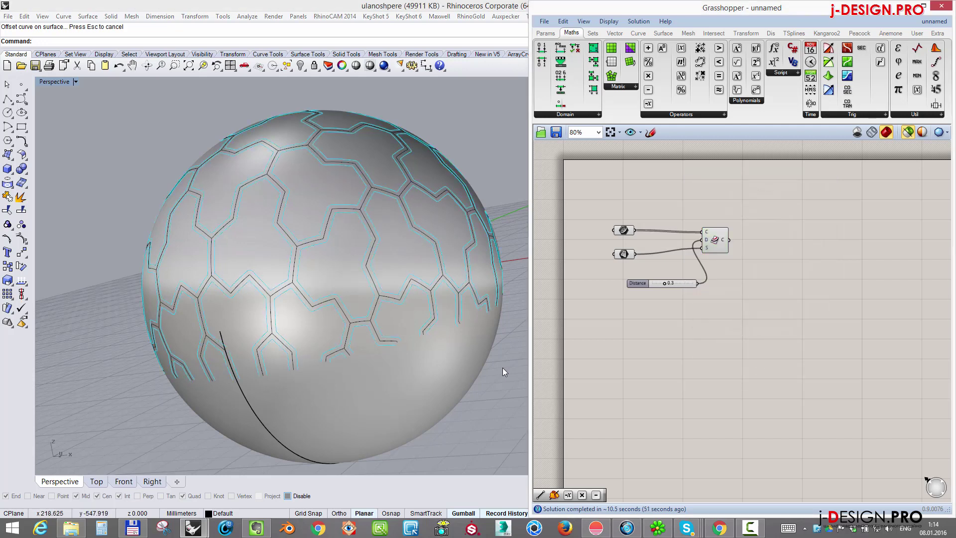
Select the baked offset group to check it against the cell curves on the sphere, and clear the selection
{"action": "scroll", "coordinate": [503, 371], "scroll_direction": "up", "scroll_amount": 5}
{"action": "left_click", "coordinate": [503, 371]}
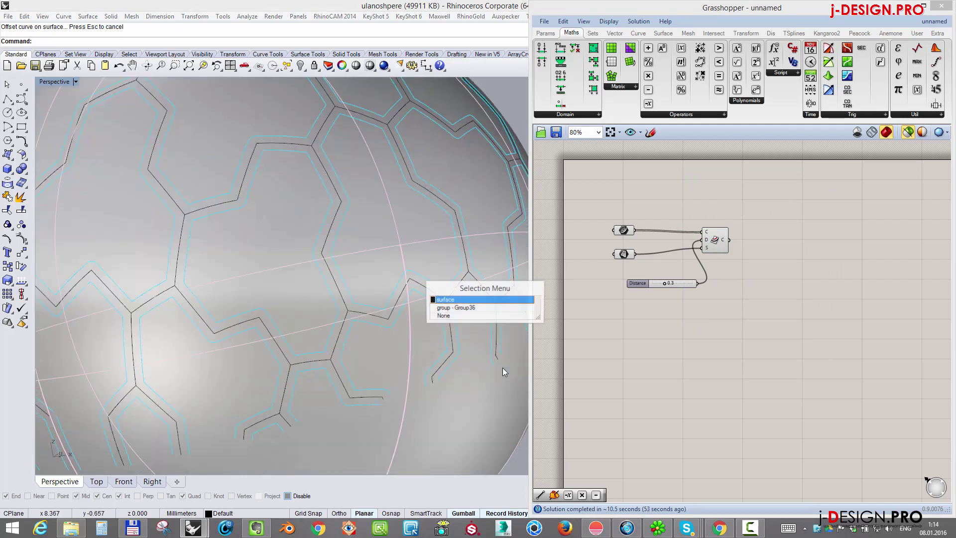
{"action": "key", "text": "Return"}
{"action": "scroll", "coordinate": [503, 371], "scroll_direction": "down", "scroll_amount": 5}
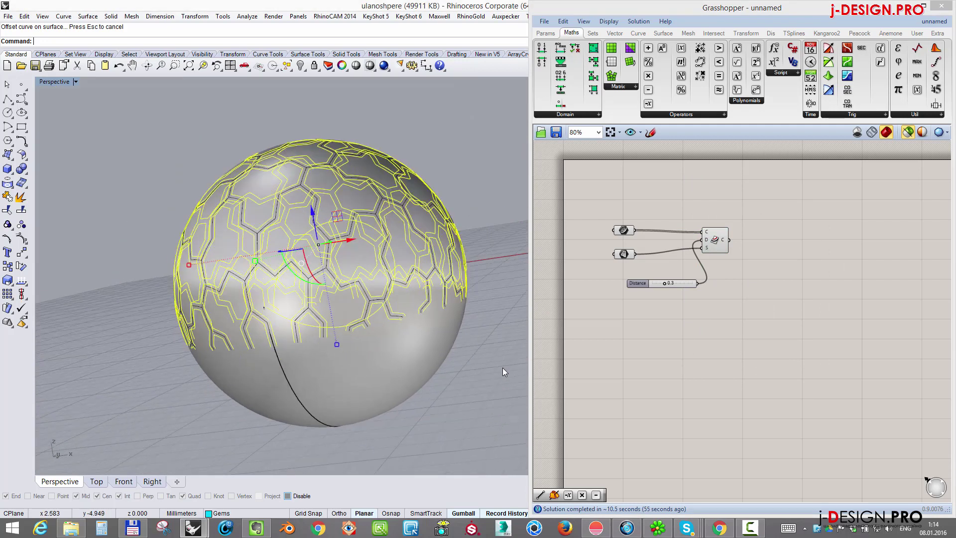
{"action": "key", "text": "Escape"}
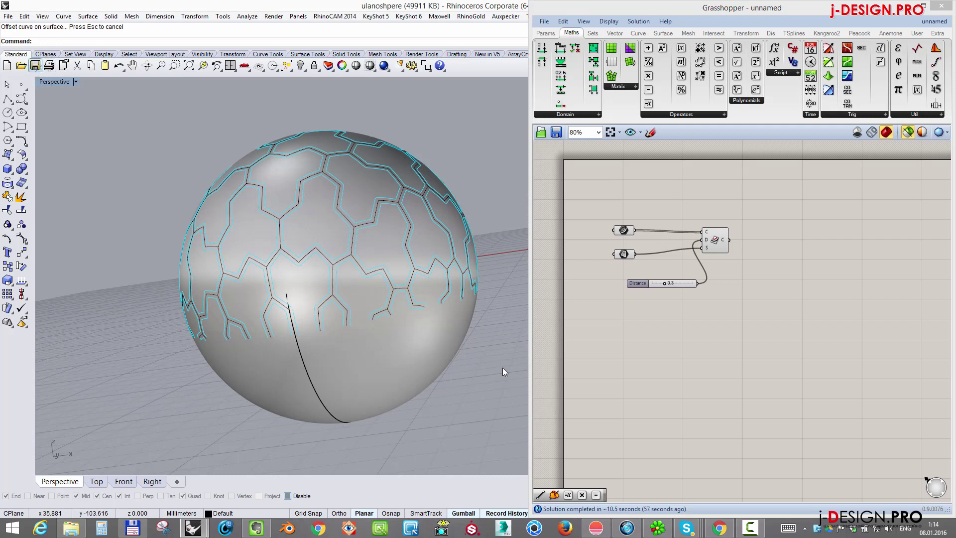
Minimize Grasshopper and maximize Rhino's Front view
{"action": "left_click", "coordinate": [909, 5]}
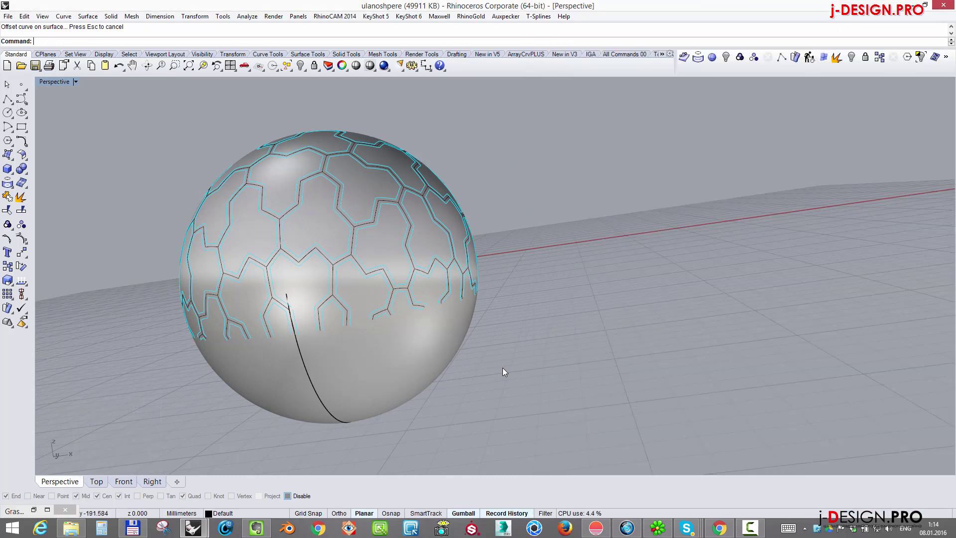
{"action": "key", "text": "ctrl+m"}
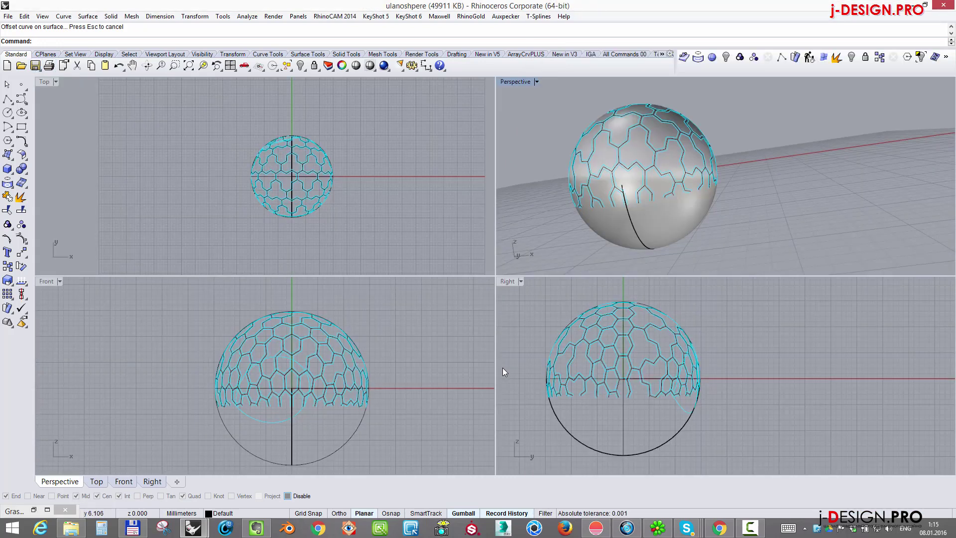
{"action": "key", "text": "ctrl+F2"}
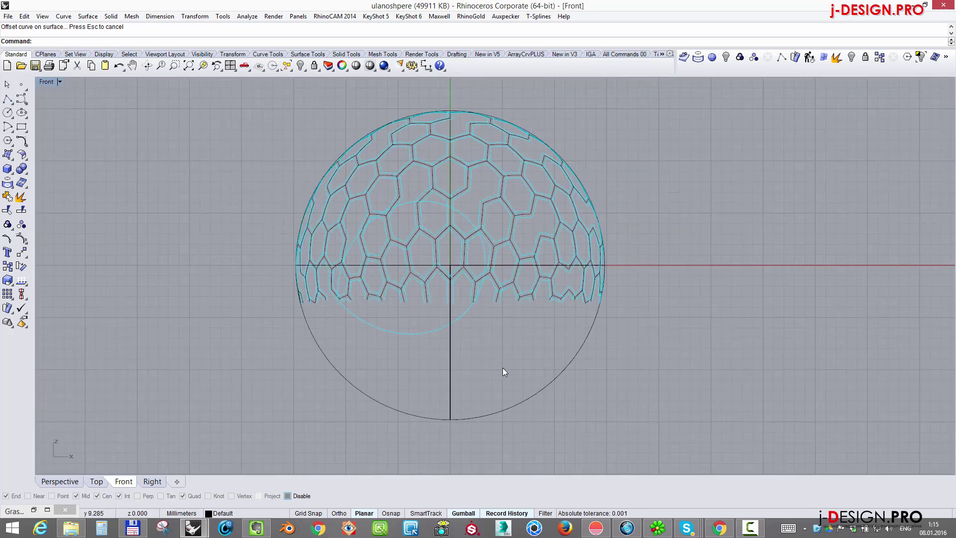
Draw a horizontal line centred on the origin that extends past both sides of the sphere, and move it slightly upward
{"action": "left_click", "coordinate": [9, 100]}
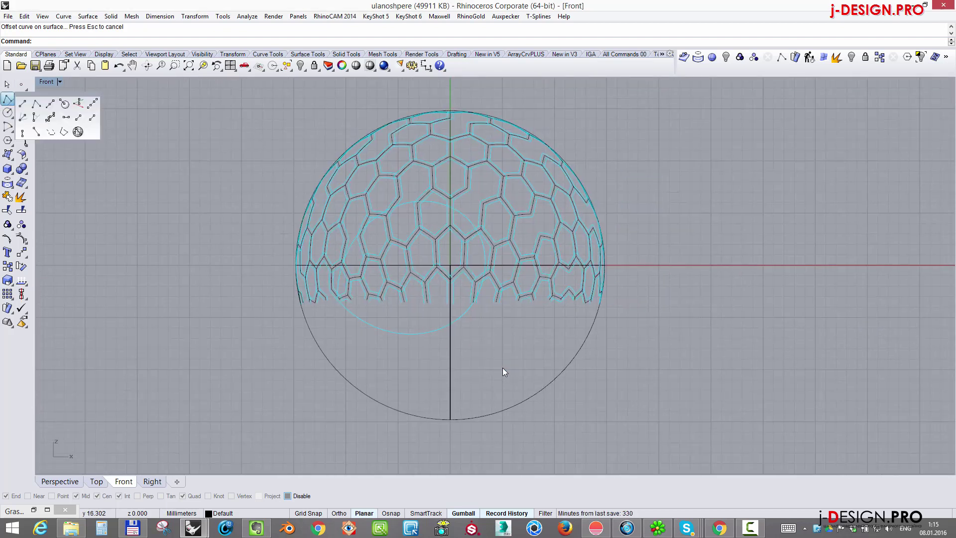
{"action": "left_click", "coordinate": [51, 103]}
{"action": "type", "text": "0"}
{"action": "key", "text": "Return"}
{"action": "left_click", "coordinate": [707, 265], "text": "shift"}
{"action": "key", "text": "Return"}
{"action": "key", "text": "Escape"}
{"action": "mouse_move", "coordinate": [622, 265]}
{"action": "left_mouse_down"}
{"action": "mouse_move", "coordinate": [619, 252]}
{"action": "mouse_move", "coordinate": [620, 264]}
{"action": "left_mouse_up"}
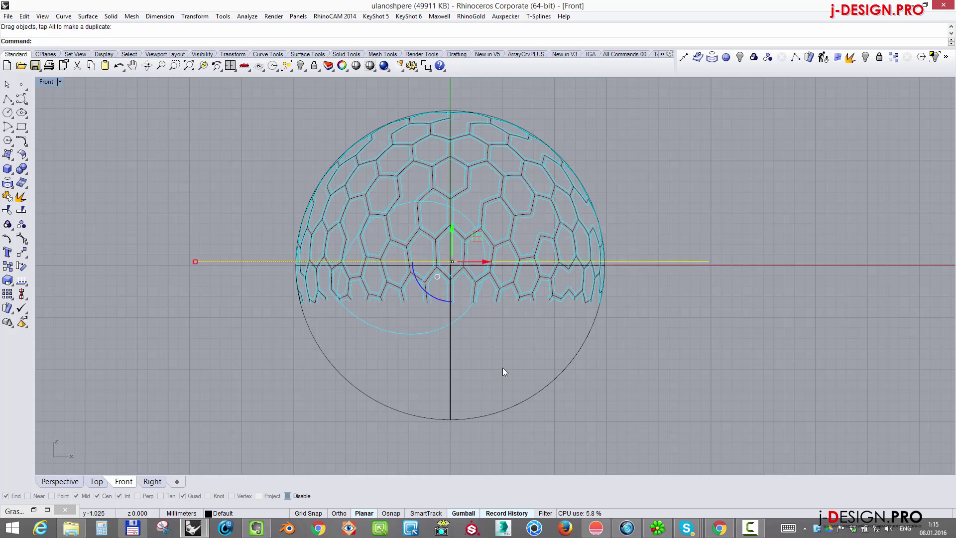
Trim away the part of the sphere below the horizontal line
{"action": "scroll", "coordinate": [504, 372], "scroll_direction": "up", "scroll_amount": 3}
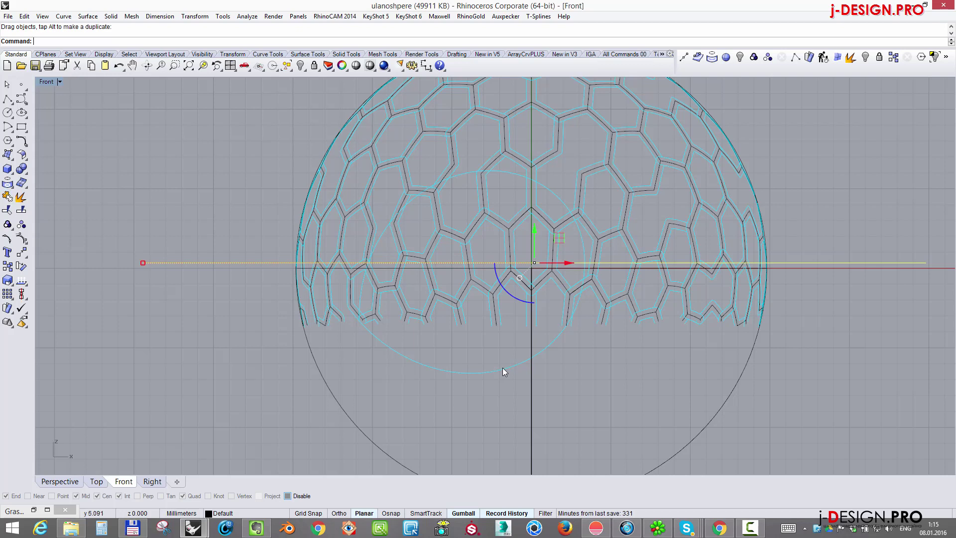
{"action": "key", "text": "ctrl+t"}
{"action": "left_click", "coordinate": [505, 372]}
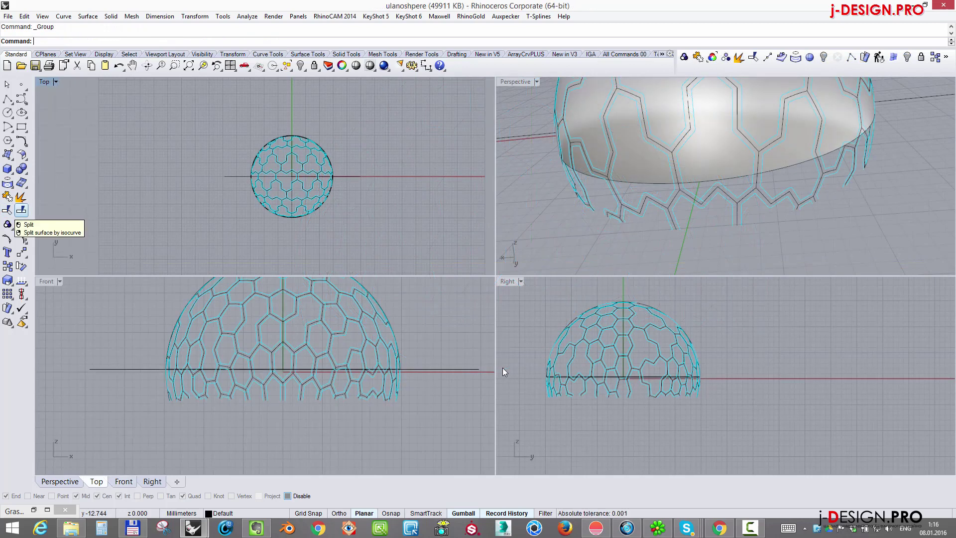
Split the trimmed sphere surface with the baked group of offset curves
{"action": "left_click", "coordinate": [21, 210]}
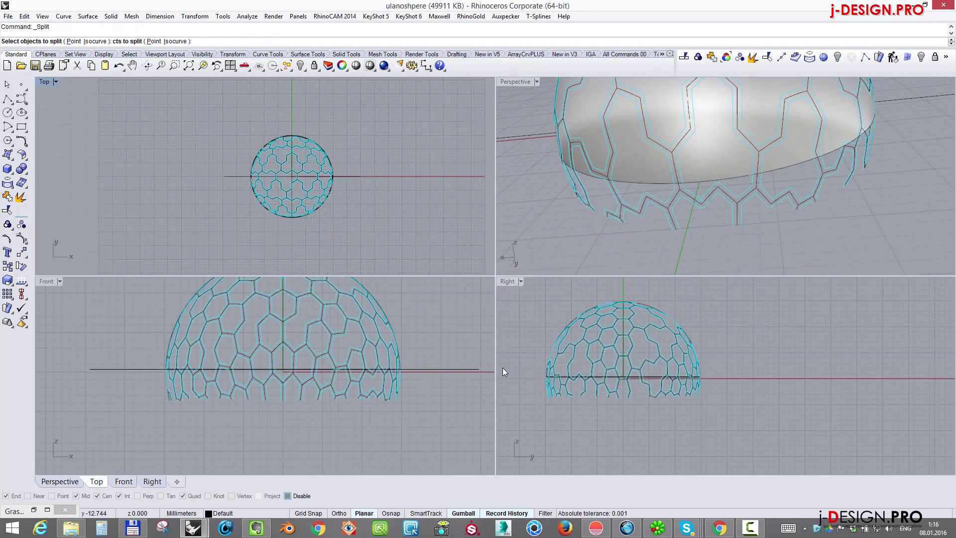
{"action": "left_click", "coordinate": [697, 169]}
{"action": "key", "text": "Return"}
{"action": "left_click", "coordinate": [701, 202]}
{"action": "key", "text": "Return"}
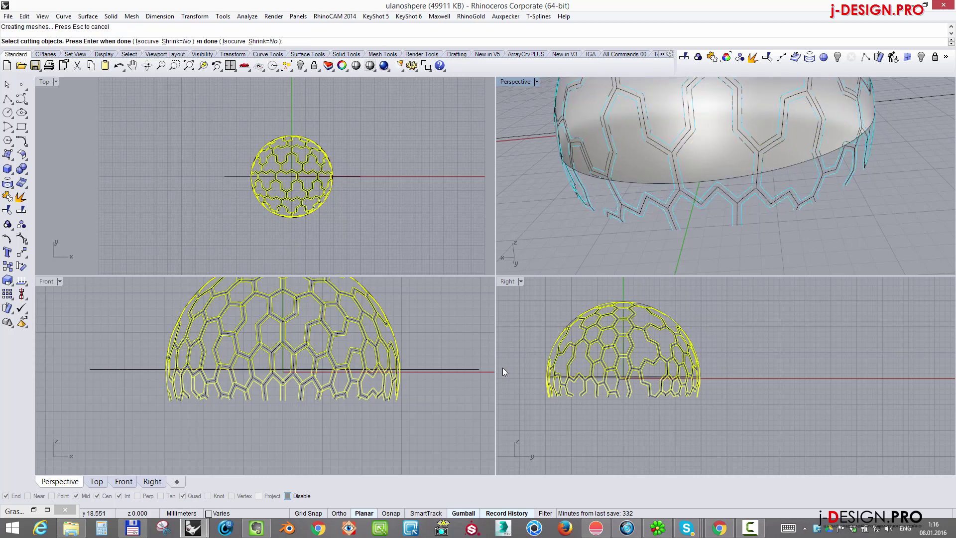
Delete all the cell surfaces and offset curves, keeping only the connected hexagon lattice surface of the dome
{"action": "scroll", "coordinate": [737, 199], "scroll_direction": "down", "scroll_amount": 8}
{"action": "right_click_drag", "start_coordinate": [717, 194], "coordinate": [751, 174]}
{"action": "key", "text": "ctrl+a"}
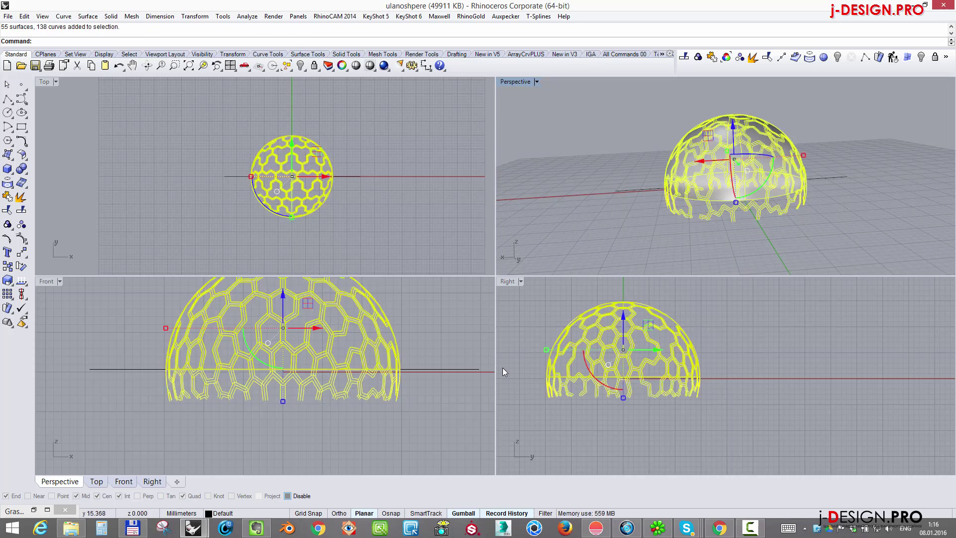
{"action": "scroll", "coordinate": [503, 372], "scroll_direction": "up", "scroll_amount": 3}
{"action": "scroll", "coordinate": [503, 372], "scroll_direction": "up", "scroll_amount": 3}
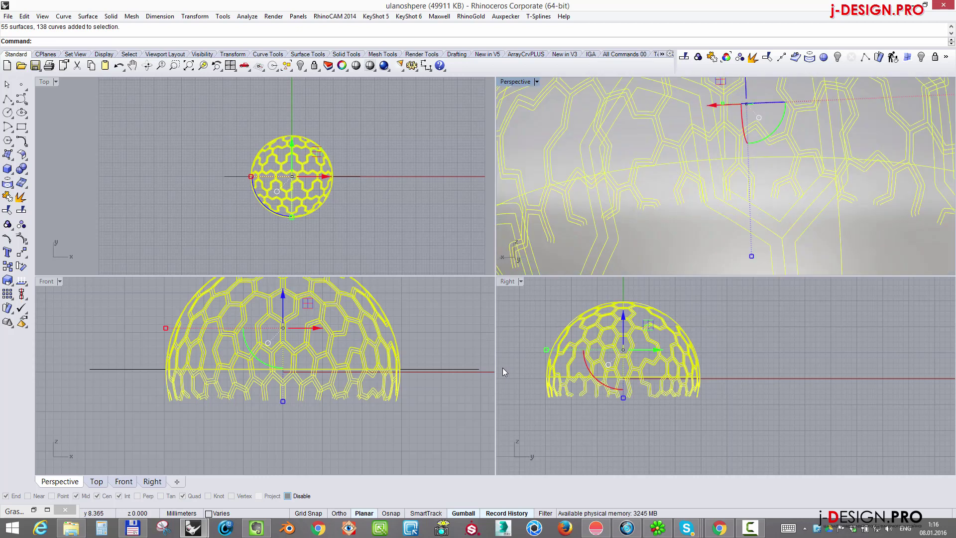
{"action": "left_click", "coordinate": [503, 372], "text": "ctrl"}
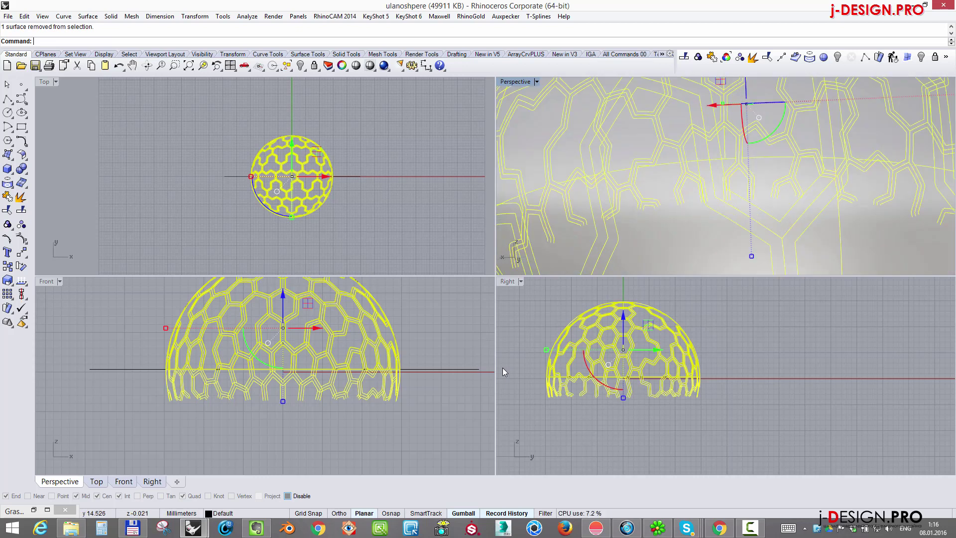
{"action": "key", "text": "Delete"}
Offset the lattice surface 0.8 mm inward as a solid with round corners, flipping the offset direction and deleting the input surface
{"action": "scroll", "coordinate": [503, 372], "scroll_direction": "down", "scroll_amount": 5}
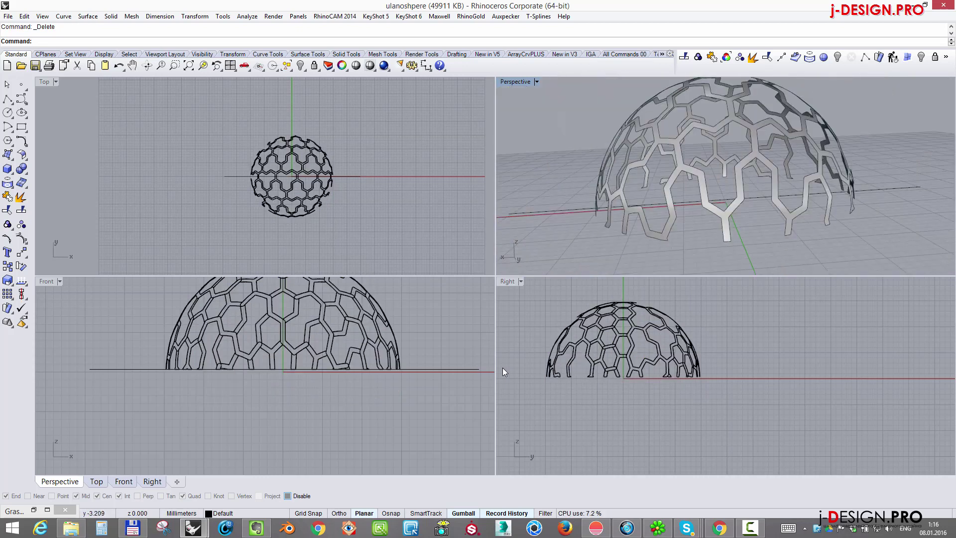
{"action": "right_click_drag", "start_coordinate": [697, 169], "coordinate": [828, 201]}
{"action": "left_click", "coordinate": [678, 209]}
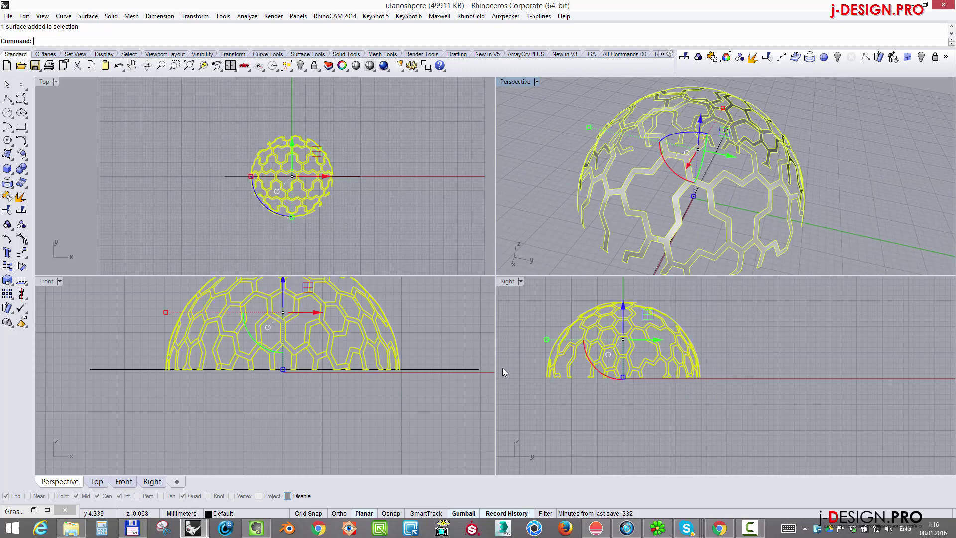
{"action": "left_click", "coordinate": [23, 155]}
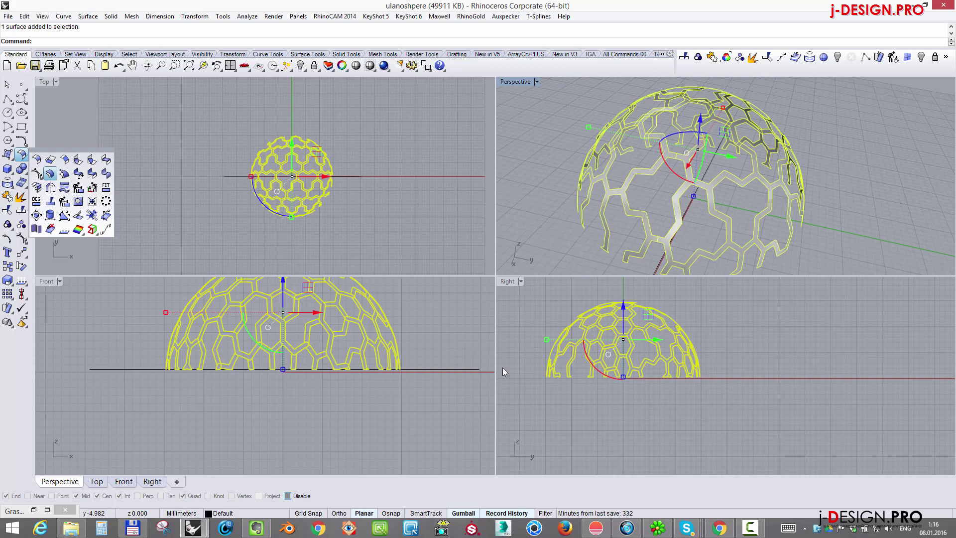
{"action": "left_click", "coordinate": [51, 173]}
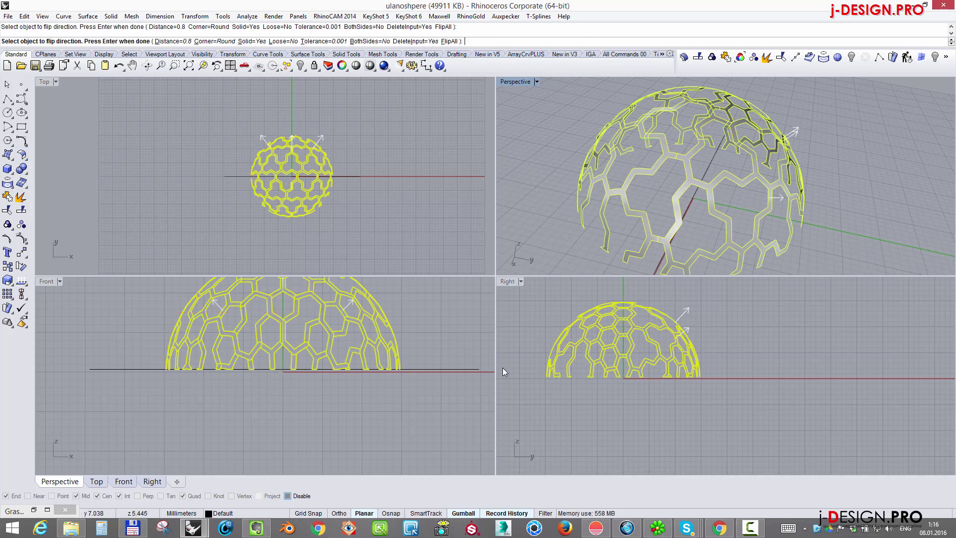
{"action": "left_click", "coordinate": [728, 232]}
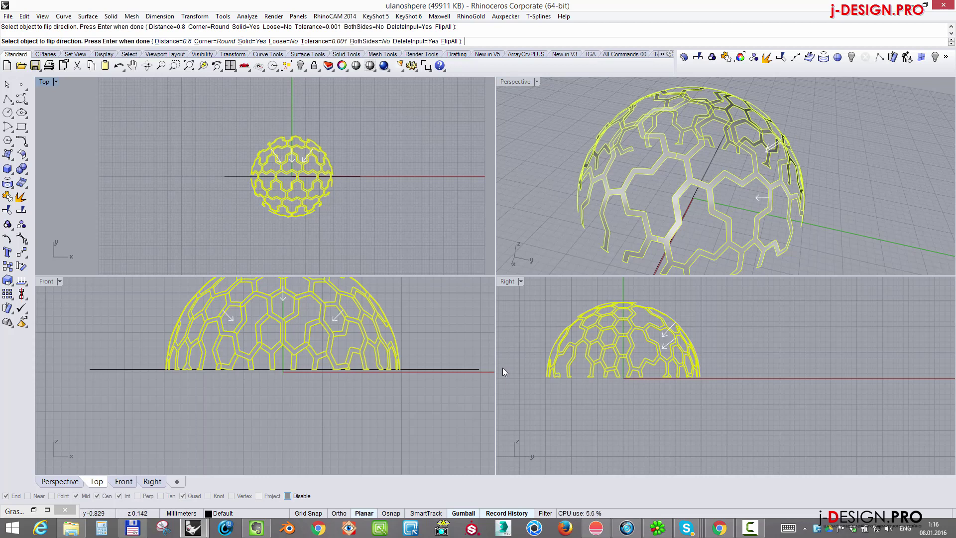
{"action": "key", "text": "Return"}
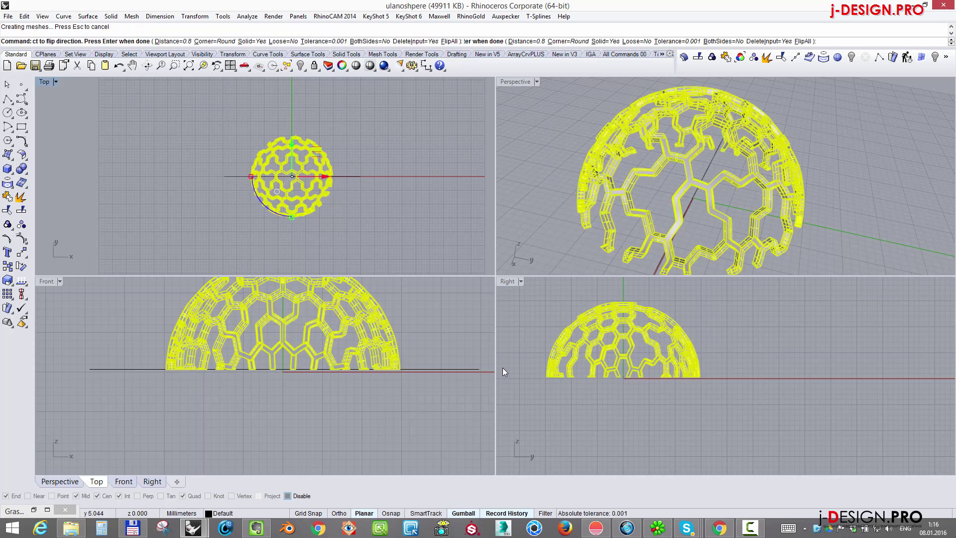
Maximize the Perspective view and examine the thickened lattice dome from the side, below and above
{"action": "left_click", "coordinate": [535, 135]}
{"action": "double_click", "coordinate": [515, 81]}
{"action": "mouse_move", "coordinate": [598, 299]}
{"action": "right_mouse_down"}
{"action": "mouse_move", "coordinate": [538, 224]}
{"action": "mouse_move", "coordinate": [358, 269]}
{"action": "right_mouse_up"}
{"action": "key", "text": "Left"}
{"action": "key", "text": "Left"}
{"action": "key", "text": "Left"}
{"action": "key", "text": "Left"}
{"action": "key", "text": "Left"}
{"action": "key", "text": "Left"}
{"action": "key", "text": "Left"}
{"action": "key", "text": "Left"}
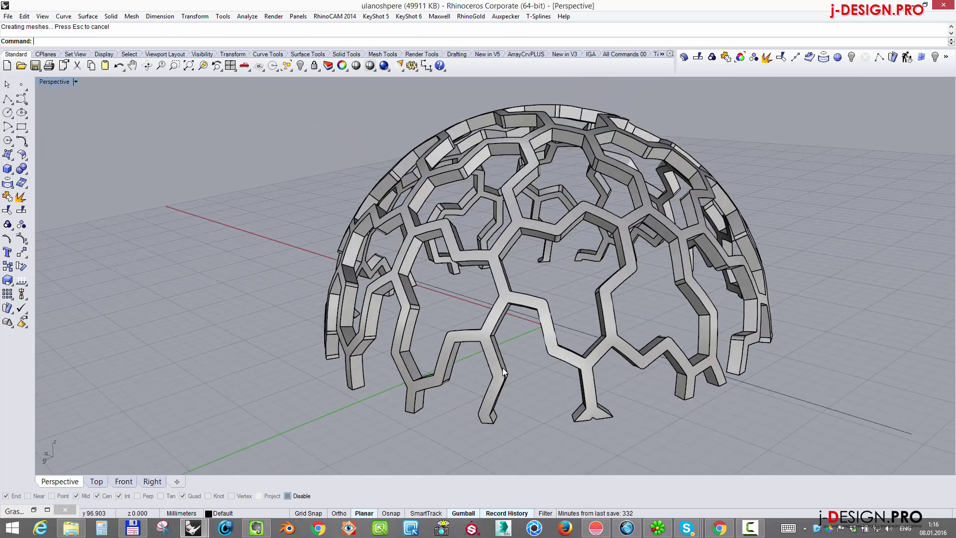
{"action": "key", "text": "Up"}
{"action": "key", "text": "Up"}
{"action": "key", "text": "Up"}
{"action": "key", "text": "Up"}
{"action": "key", "text": "Up"}
{"action": "key", "text": "Up"}
{"action": "key", "text": "Up"}
{"action": "key", "text": "Up"}
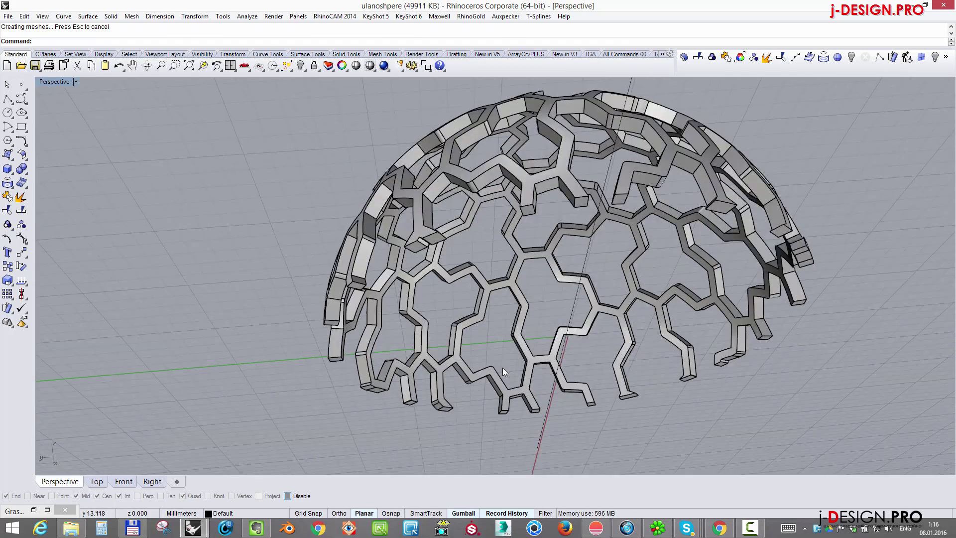
{"action": "key", "text": "Up"}
{"action": "key", "text": "Up"}
{"action": "key", "text": "Up"}
{"action": "key", "text": "Up"}
{"action": "key", "text": "Up"}
{"action": "key", "text": "Up"}
{"action": "key", "text": "Up"}
{"action": "key", "text": "Up"}
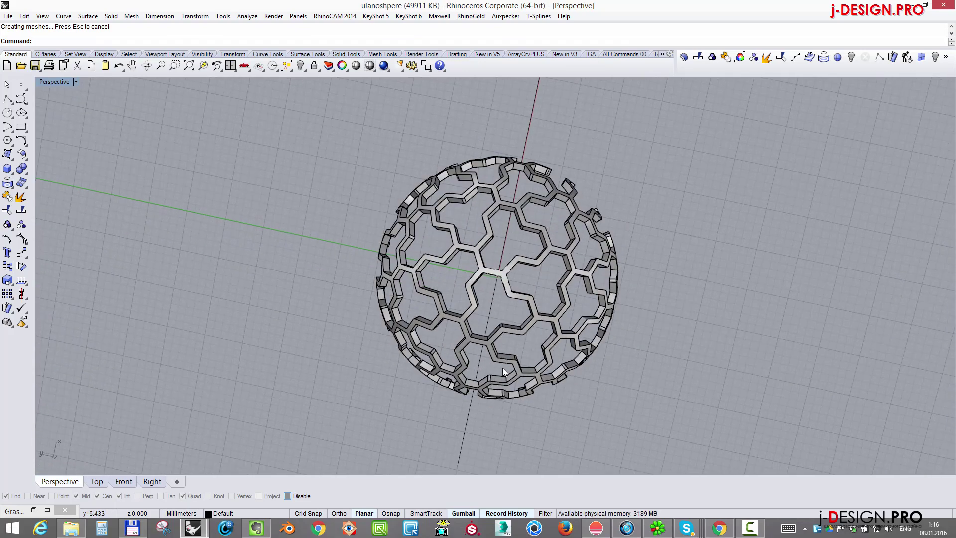
{"action": "key", "text": "Up"}
{"action": "key", "text": "Up"}
{"action": "key", "text": "Up"}
{"action": "key", "text": "Up"}
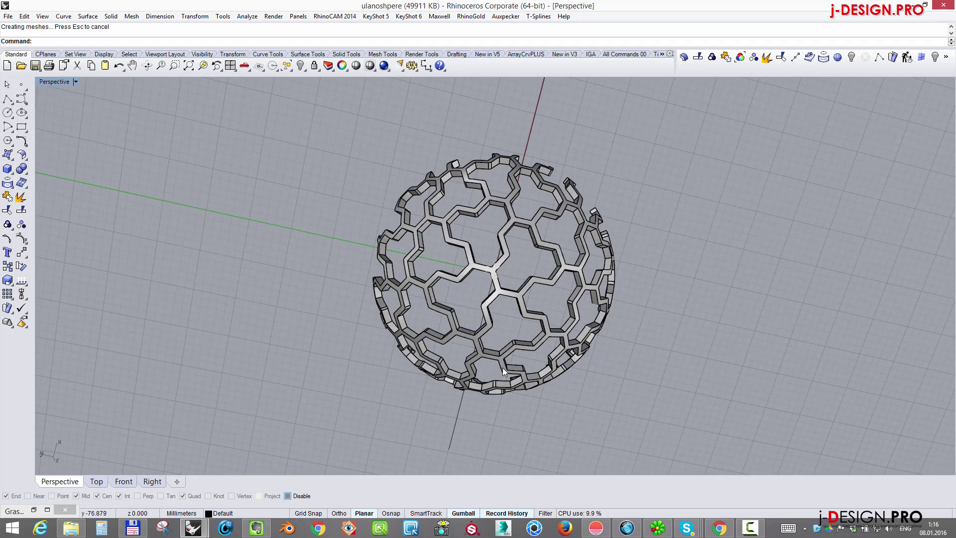
{"action": "key", "text": "Up"}
{"action": "key", "text": "Up"}
{"action": "key", "text": "Up"}
{"action": "key", "text": "Up"}
{"action": "key", "text": "Up"}
{"action": "key", "text": "Up"}
{"action": "key", "text": "Up"}
{"action": "key", "text": "Up"}
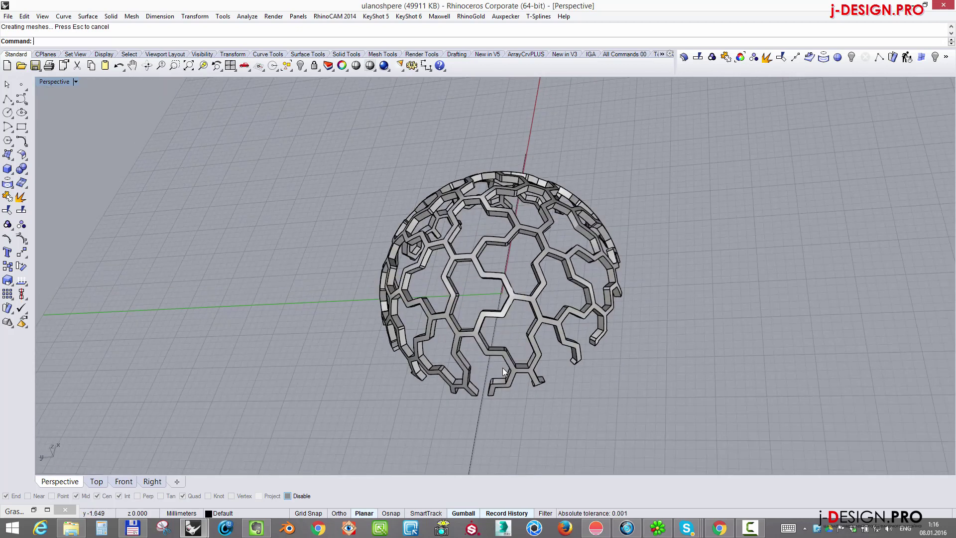
{"action": "key", "text": "Right"}
{"action": "key", "text": "Right"}
Switch to the other Rhino window and examine the two finished rendered spheres with their lattice shells and gem bands
{"action": "left_click", "coordinate": [193, 527]}
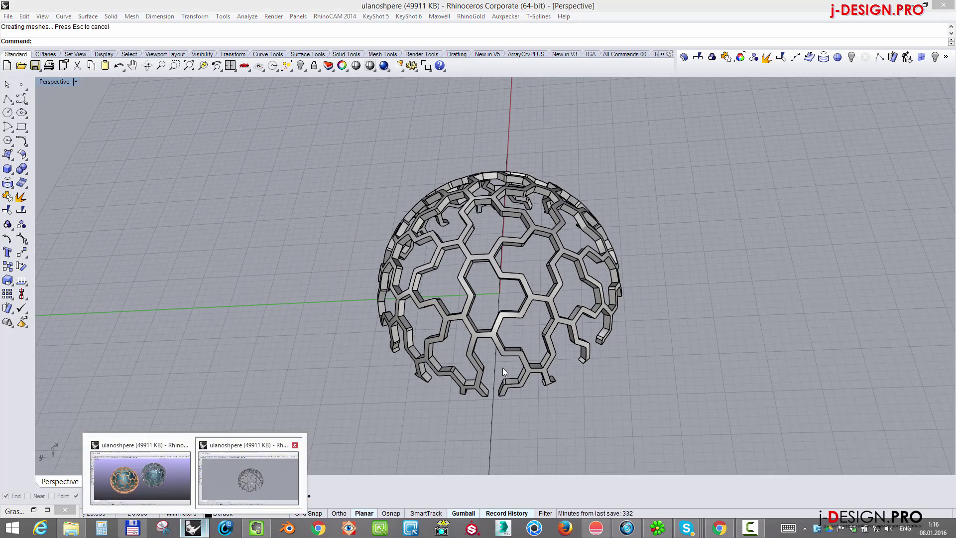
{"action": "left_click", "coordinate": [141, 476]}
{"action": "key", "text": "Up"}
{"action": "key", "text": "Up"}
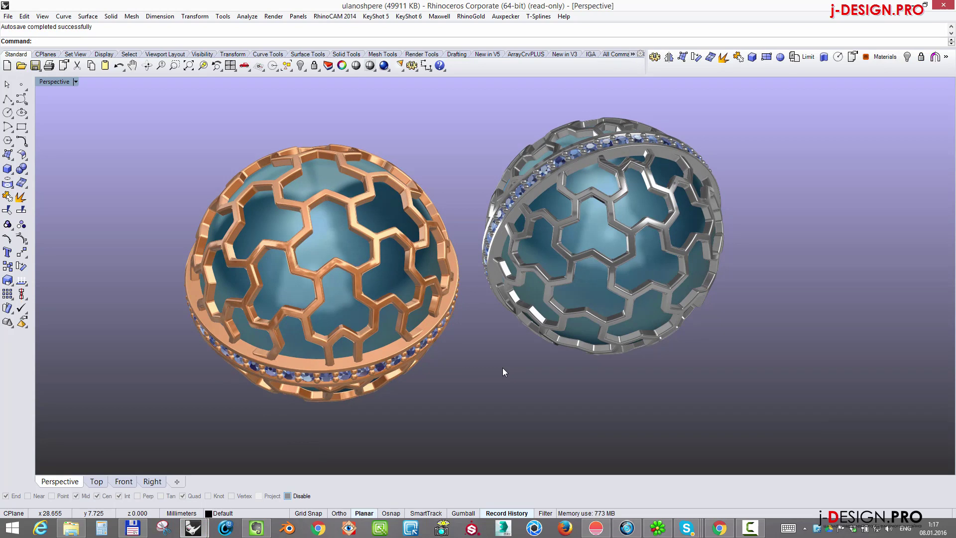
{"action": "right_click_drag", "start_coordinate": [505, 372], "coordinate": [528, 383], "text": "shift"}
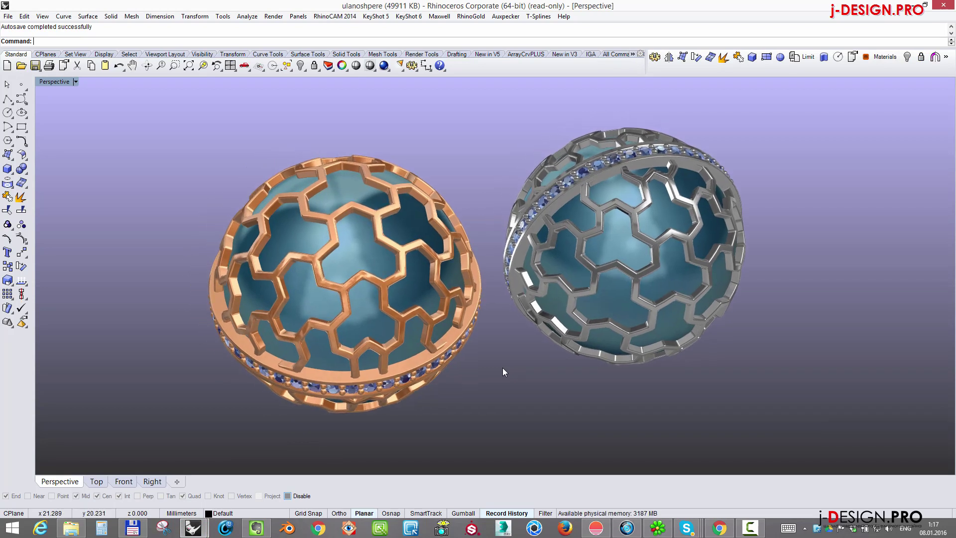